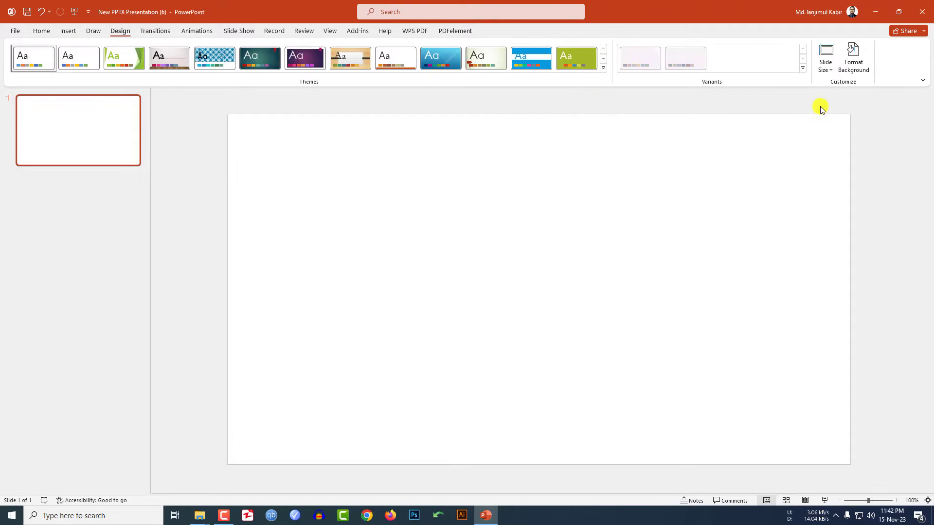
Fill slide 1's background with the hills landscape photo from a file
click(851, 62)
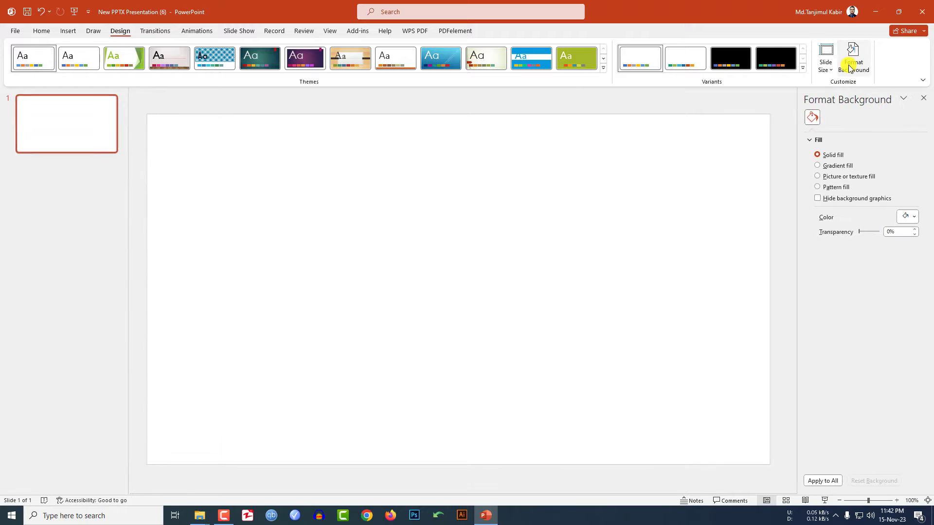
click(821, 178)
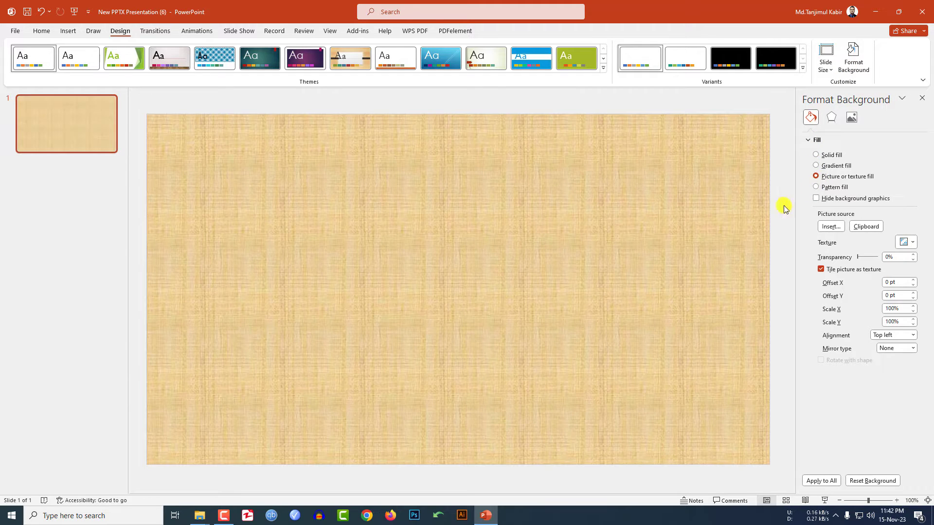
click(830, 228)
click(395, 230)
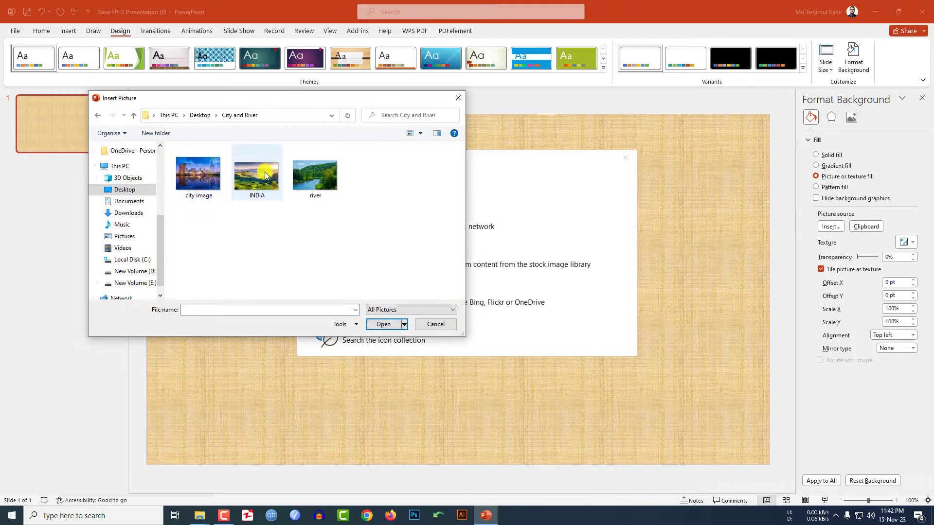
click(251, 181)
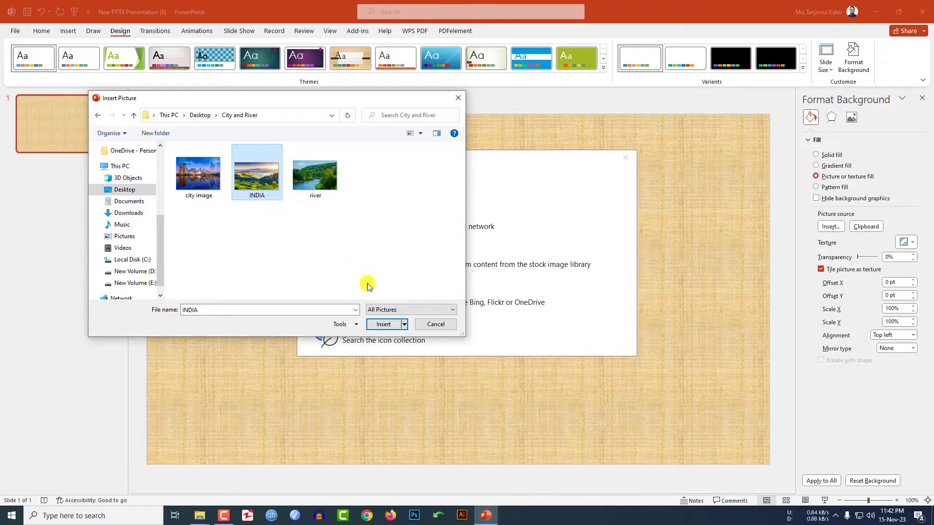
click(383, 325)
Duplicate slide 1 and give the new slide 2 the city skyline photo as background
right_click(88, 141)
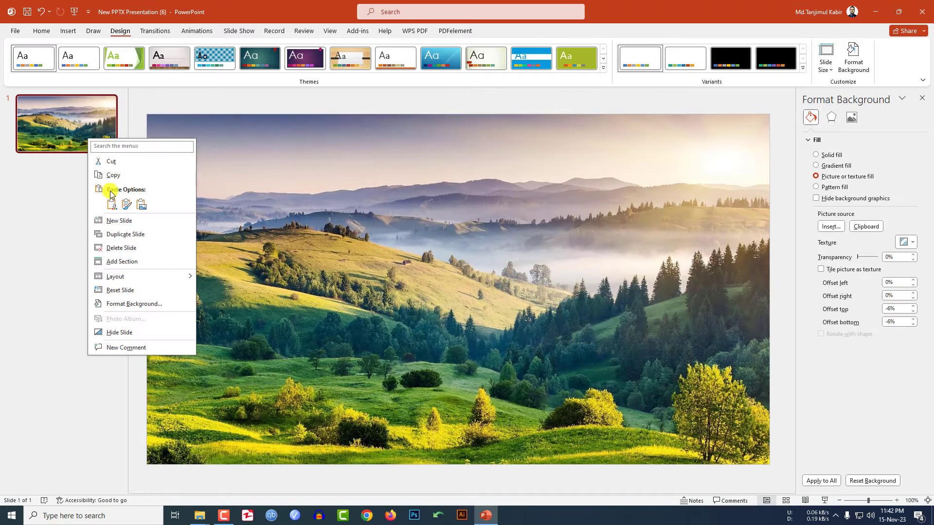
click(115, 237)
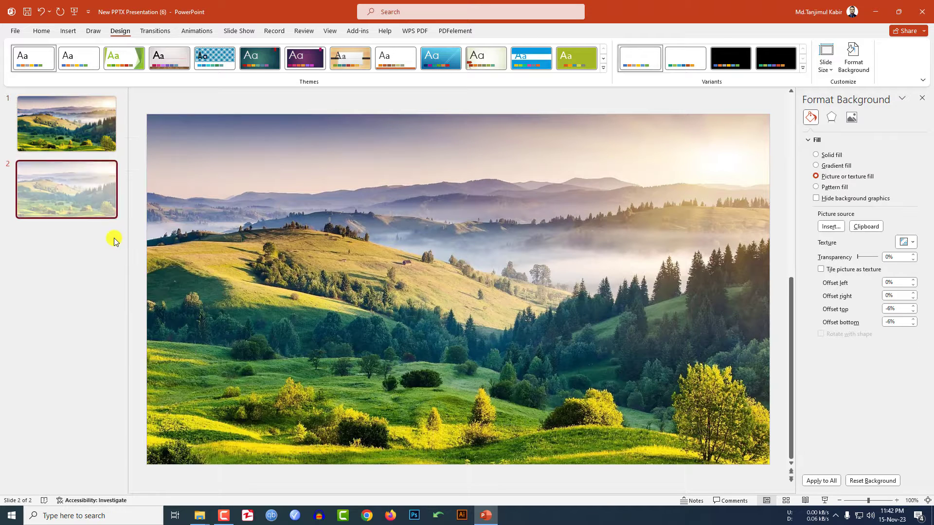
click(830, 227)
click(434, 217)
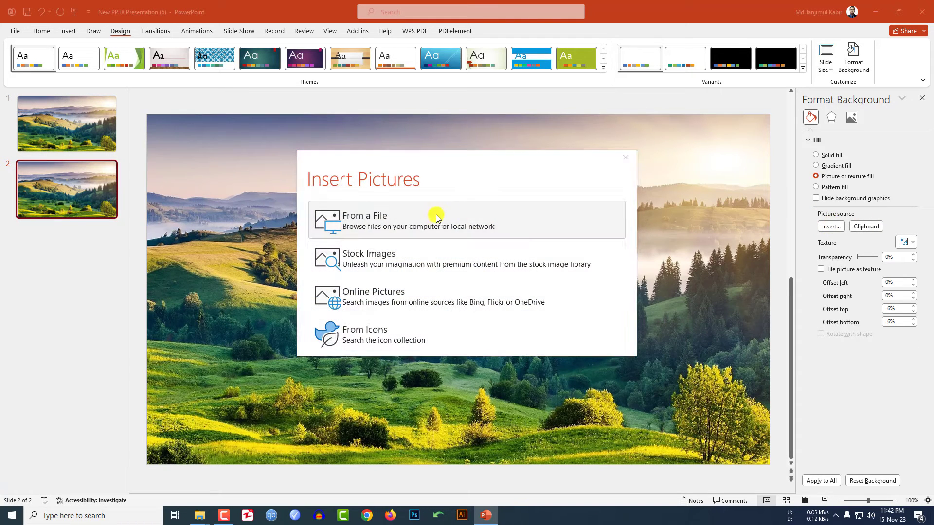
click(198, 173)
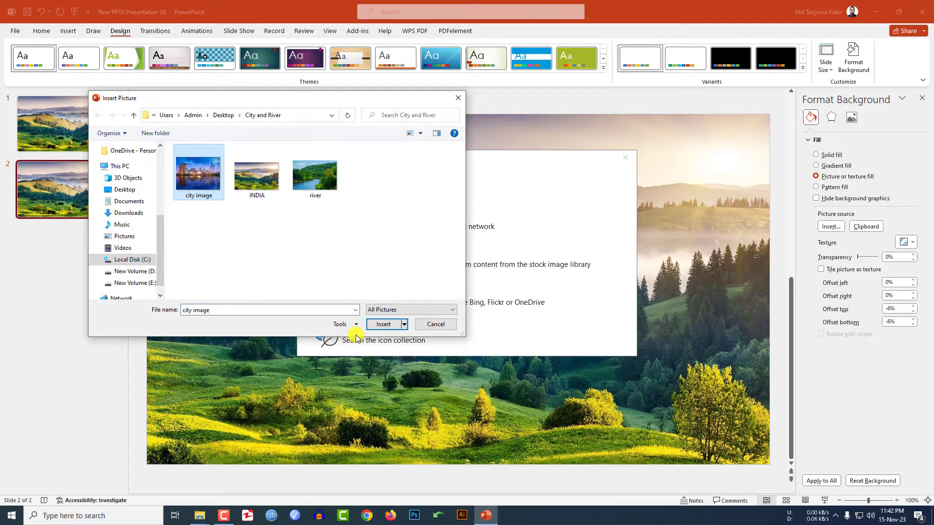
click(383, 323)
Duplicate slide 2 and give the new slide 3 the river photo as background
right_click(89, 192)
click(118, 287)
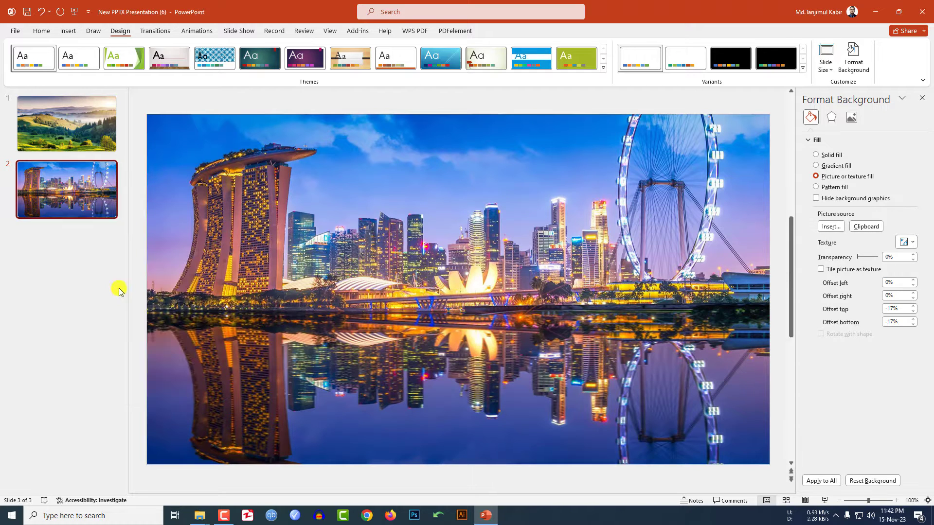
click(821, 232)
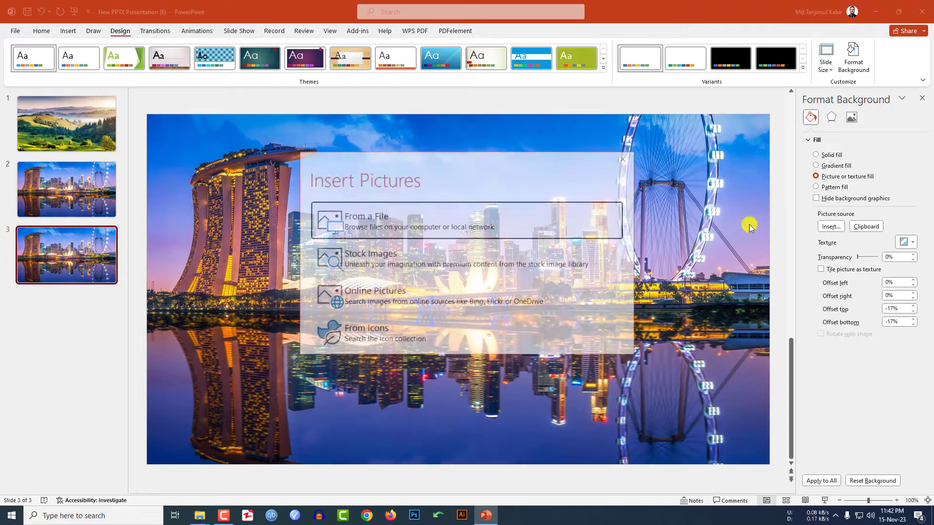
click(448, 220)
click(318, 177)
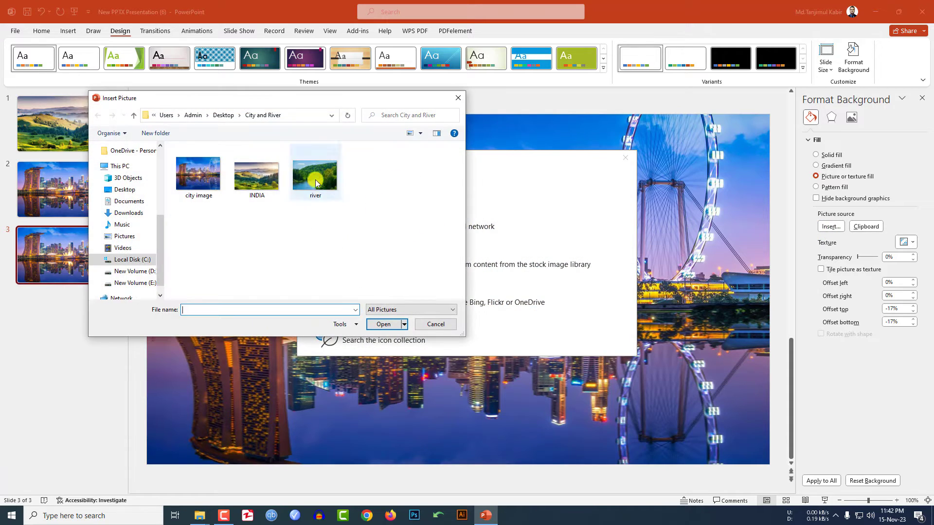
click(383, 325)
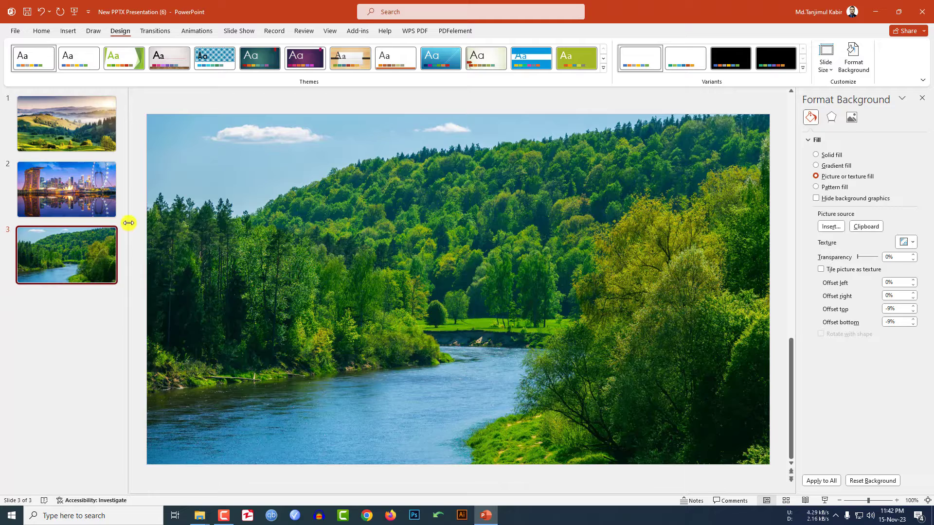
Narrow the slide thumbnail pane and return to slide 1
drag(129, 222, 108, 221)
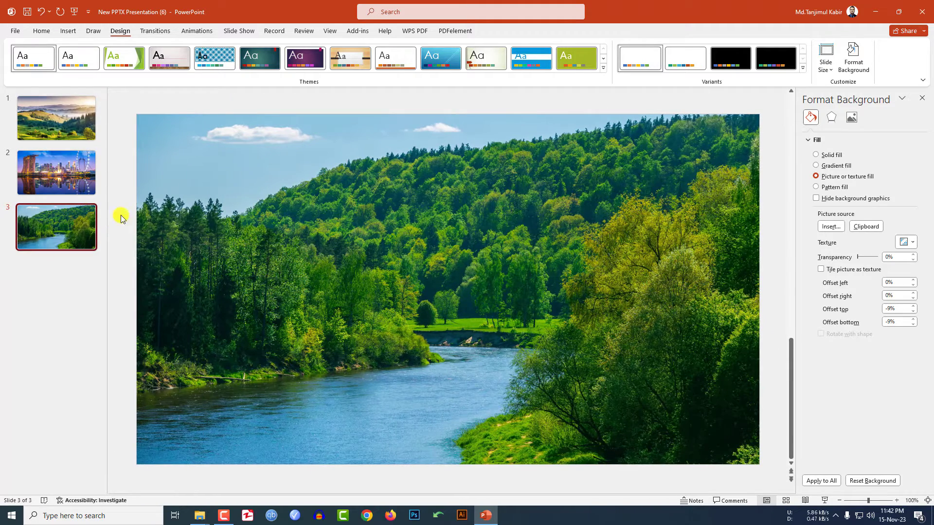
click(55, 122)
scroll(209, 208, down, 3)
scroll(212, 194, down, 2)
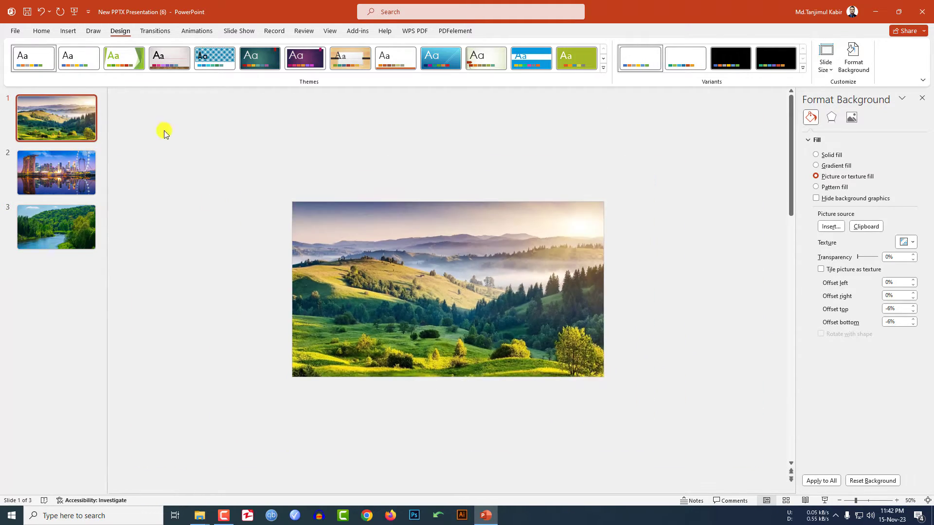
click(68, 31)
Draw a large oval circle centred over slide 1's hills photo
click(166, 68)
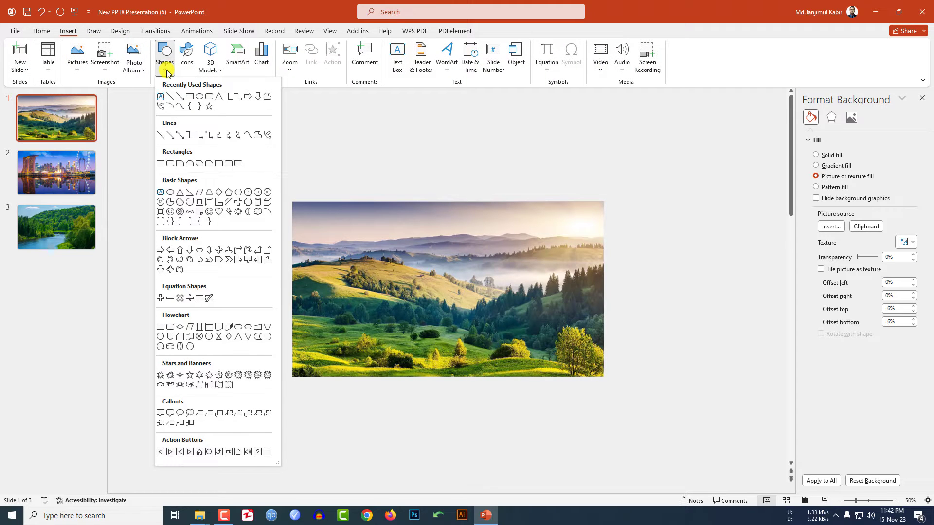
click(200, 97)
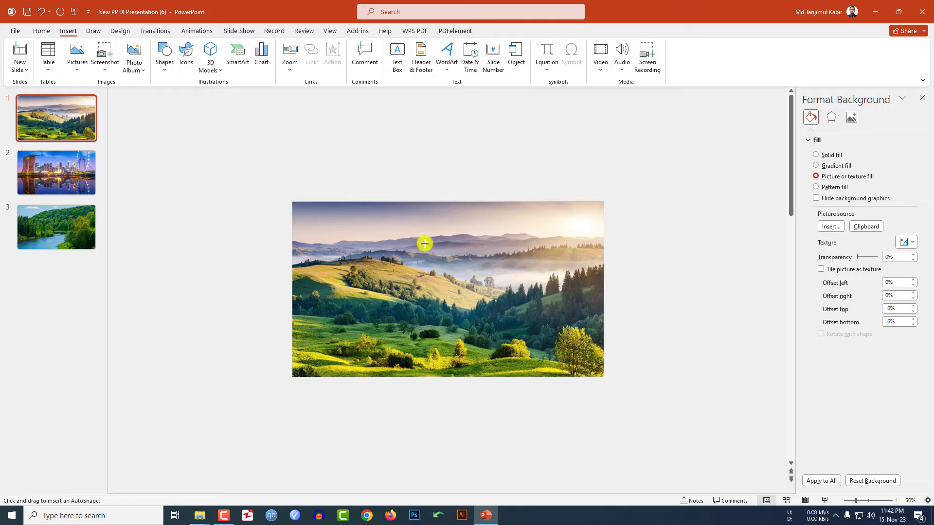
drag(333, 178, 603, 442)
drag(520, 232, 521, 232)
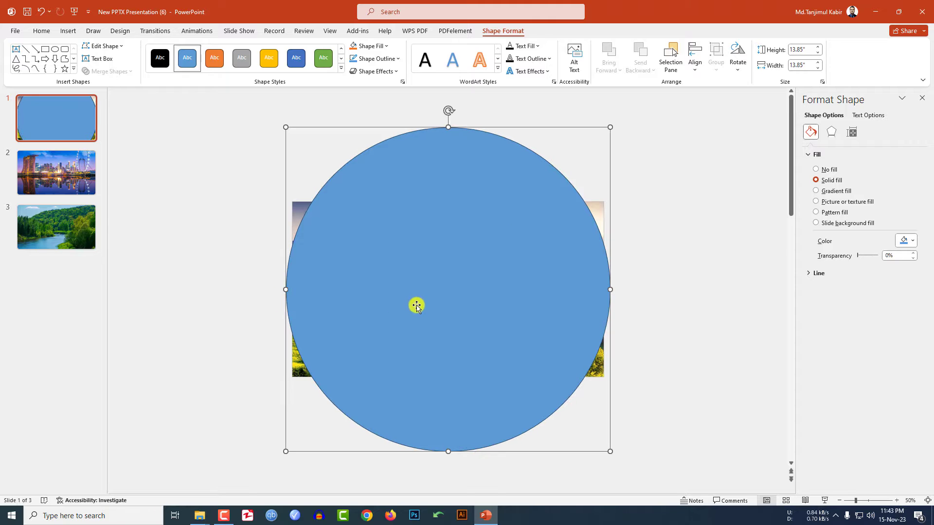
Add smaller copies of the circle at 9.93, 7.62 and 4.69 inches, each inside the last
key(ctrl+d)
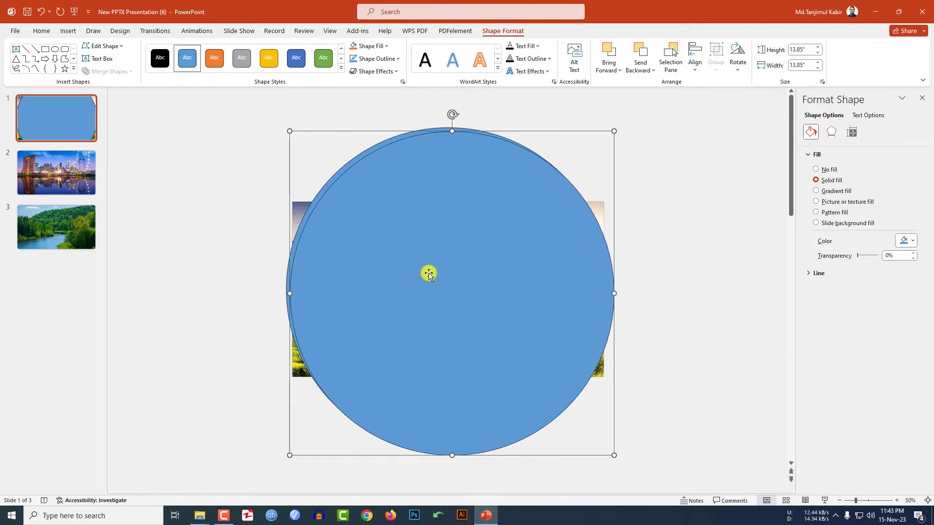
drag(616, 131, 523, 204)
drag(419, 293, 462, 246)
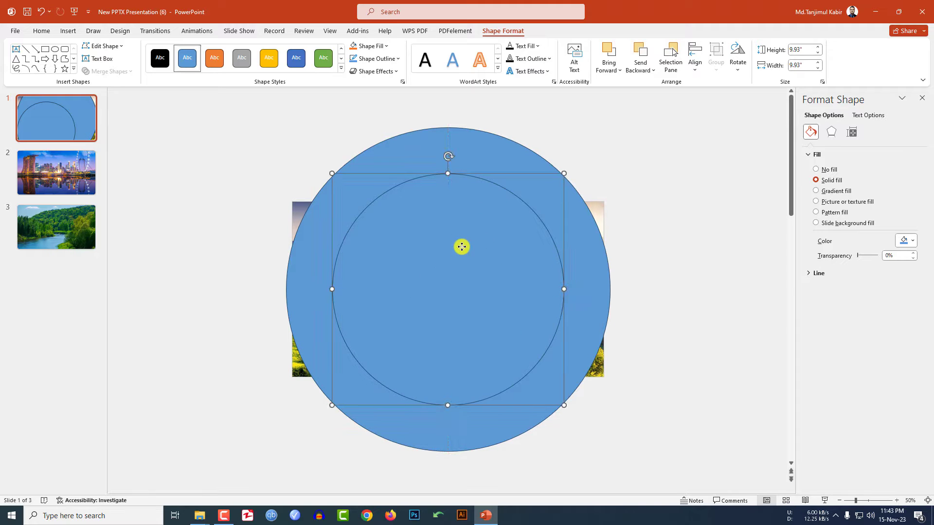
key(ctrl+z)
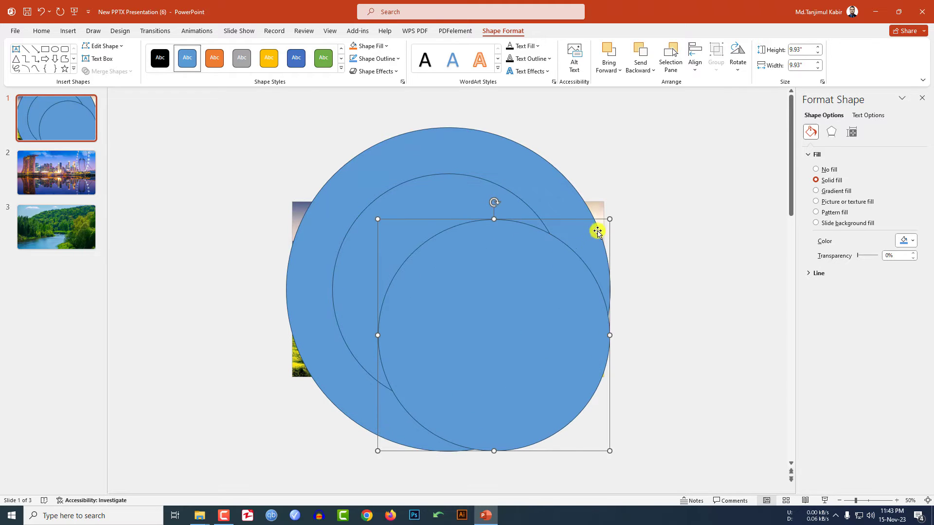
drag(608, 220, 554, 265)
drag(485, 315, 470, 241)
key(ctrl+z)
drag(566, 227, 441, 240)
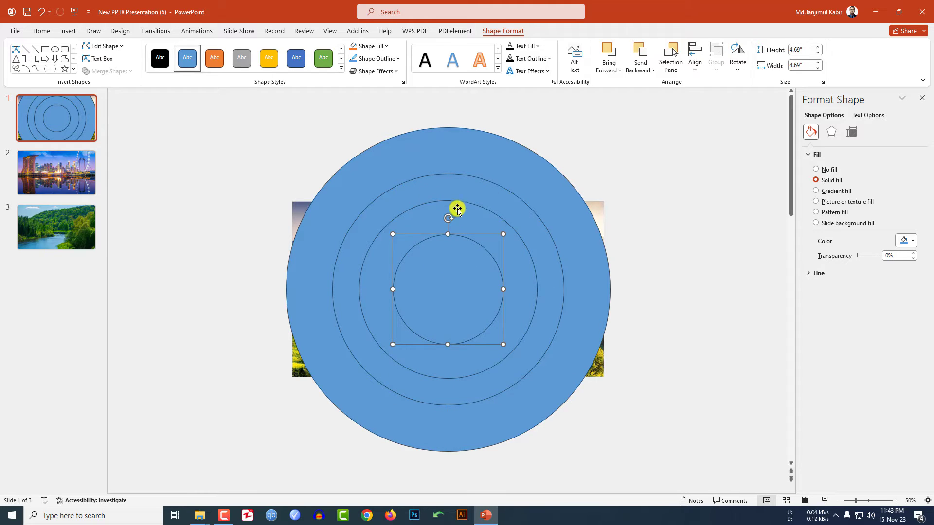
Select all four circles and align them center and middle so they are concentric
shift+click(469, 225)
shift+click(496, 194)
shift+click(516, 170)
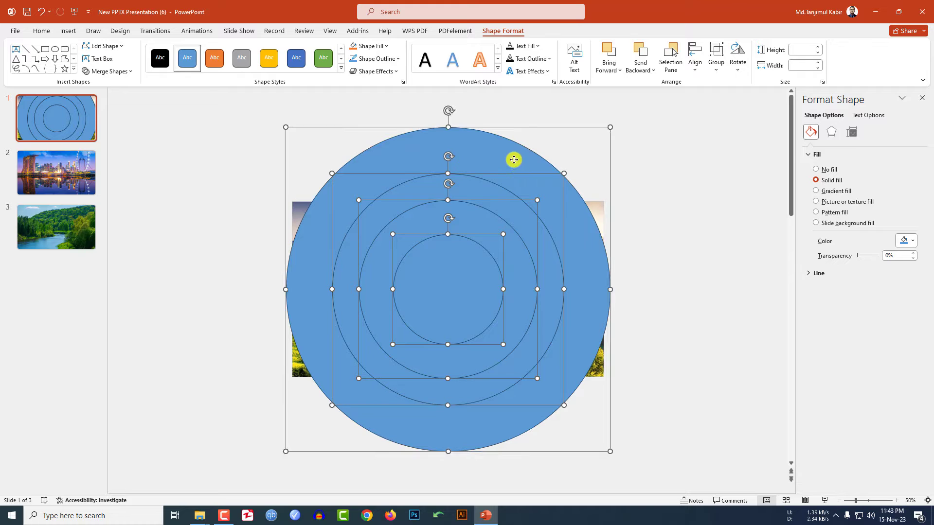
click(697, 63)
click(710, 98)
click(697, 71)
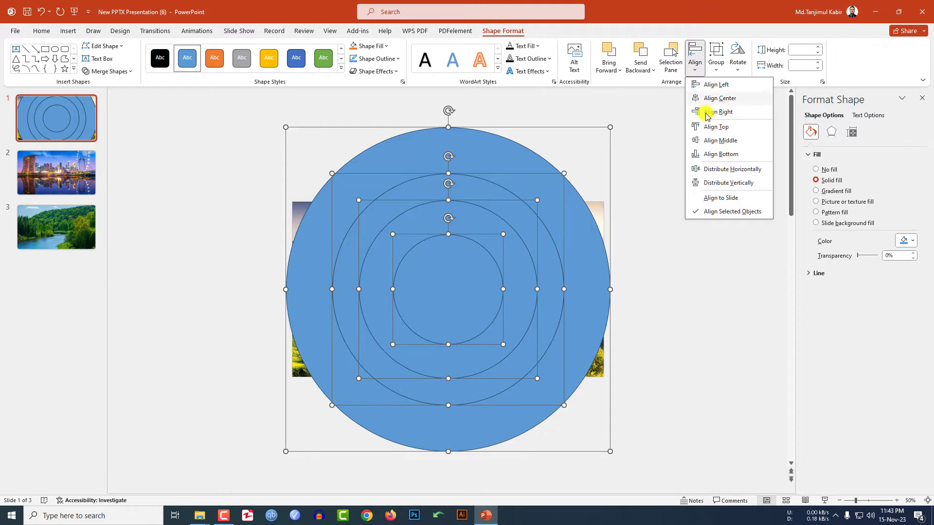
click(715, 140)
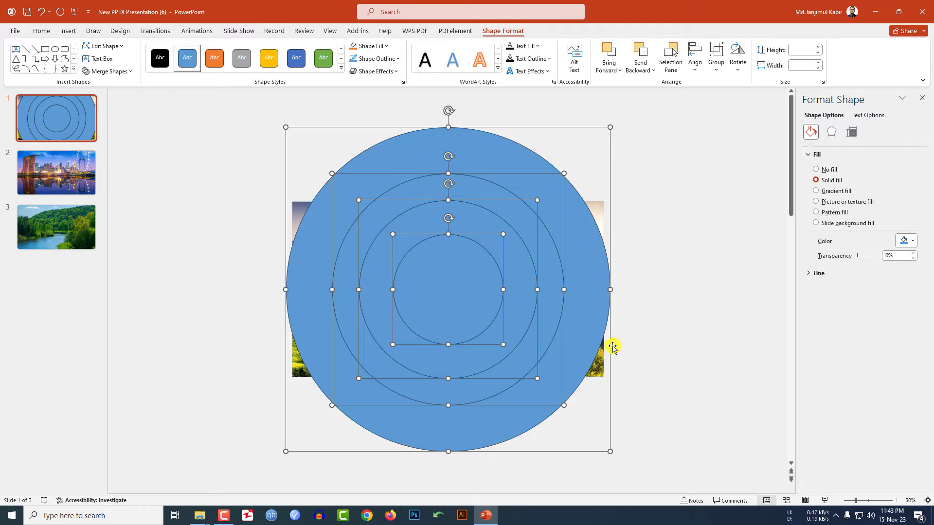
click(632, 323)
Give all circles slide background fill and a solid white outline at 55% transparency
key(ctrl+a)
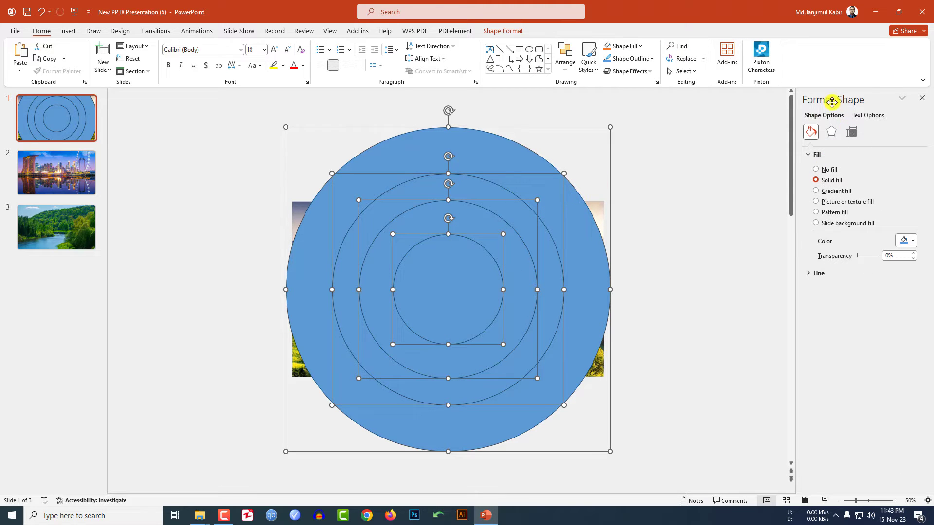
click(816, 223)
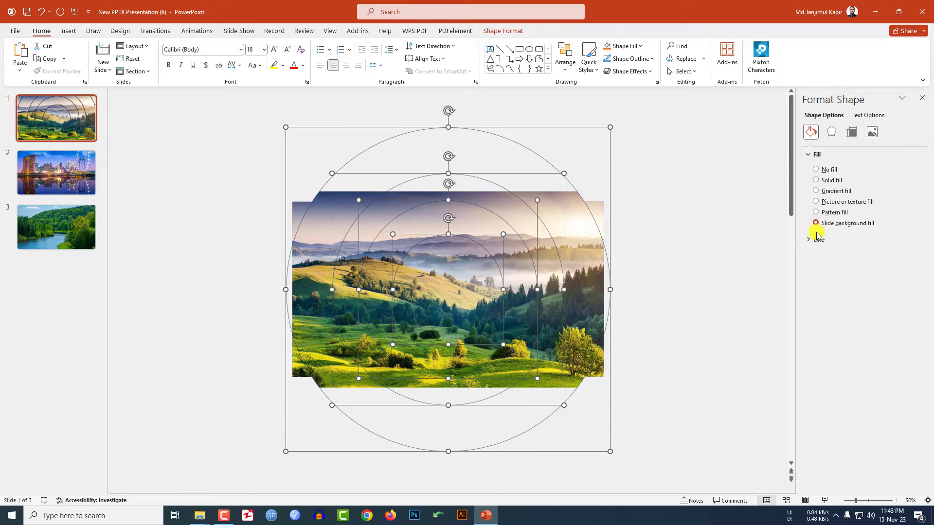
click(818, 240)
click(909, 294)
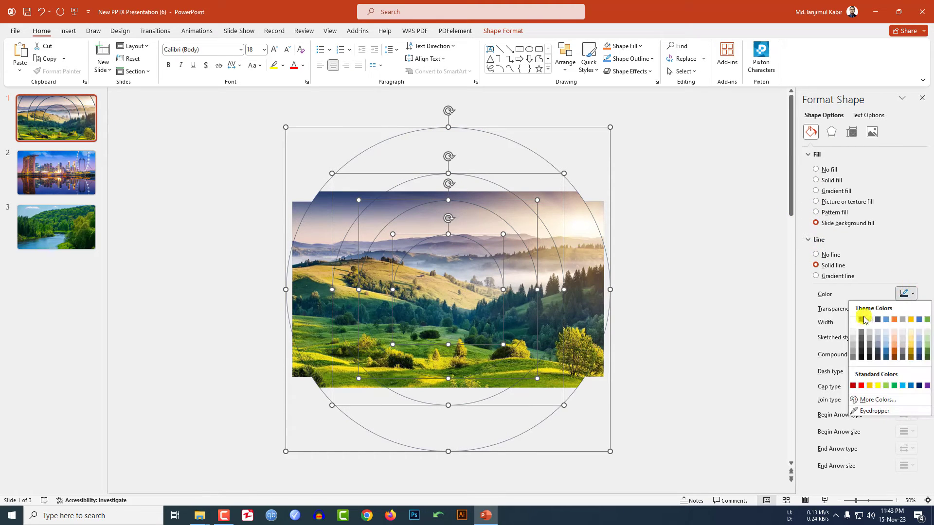
click(853, 319)
click(860, 311)
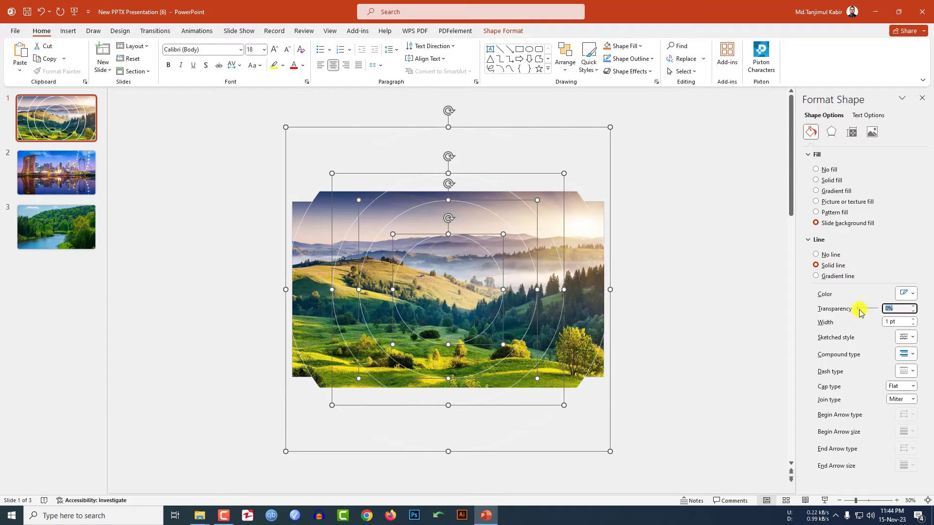
text(55)
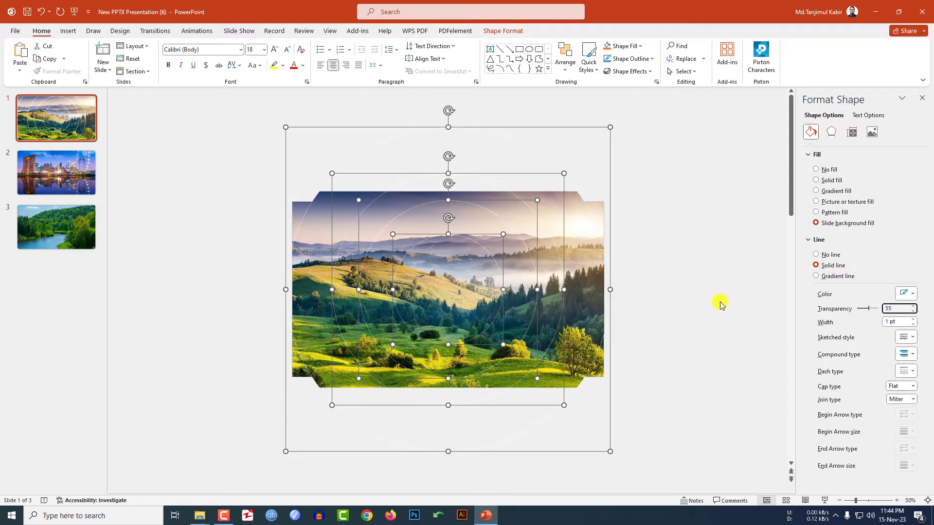
click(721, 305)
Select all four circles for copying, then move to slide 2
click(311, 223)
shift+click(359, 239)
shift+click(375, 252)
shift+click(423, 272)
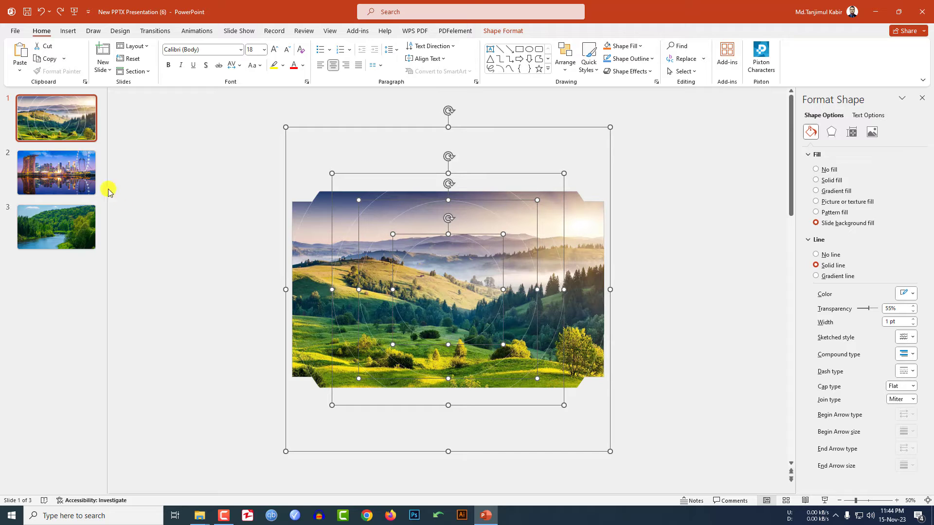
click(83, 179)
Paste the four circles onto the city slide and the river slide
right_click(337, 235)
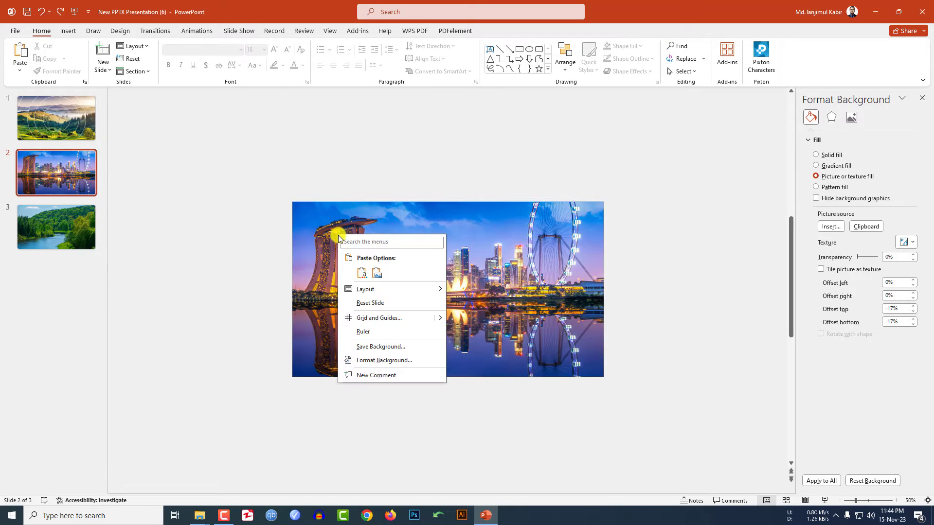
click(363, 275)
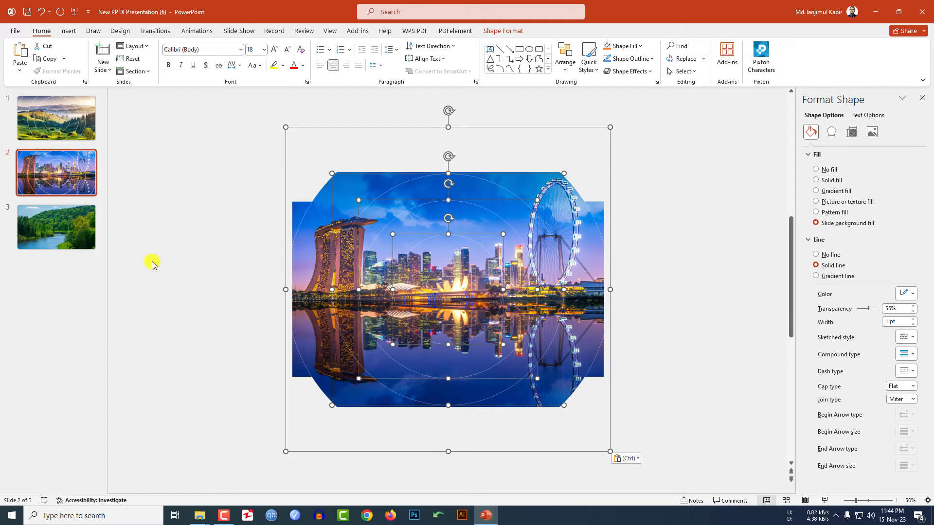
click(67, 234)
right_click(329, 231)
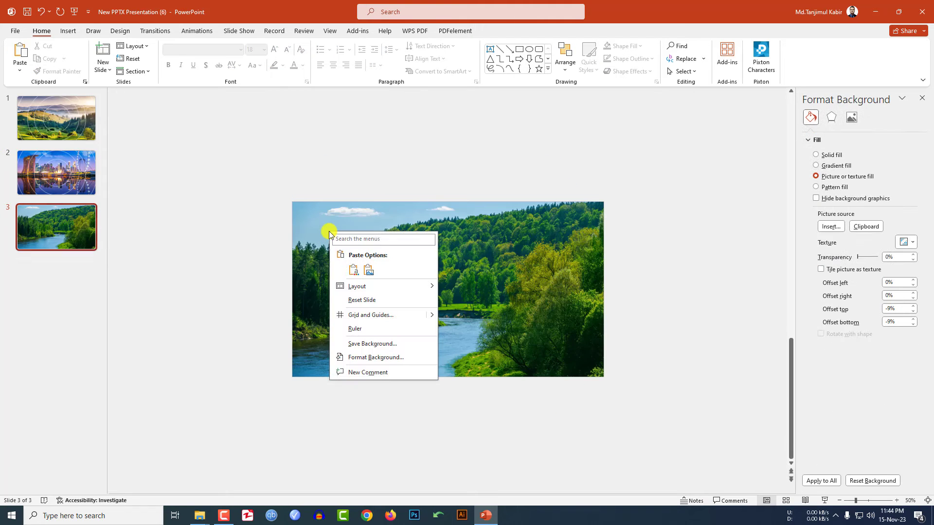
click(354, 270)
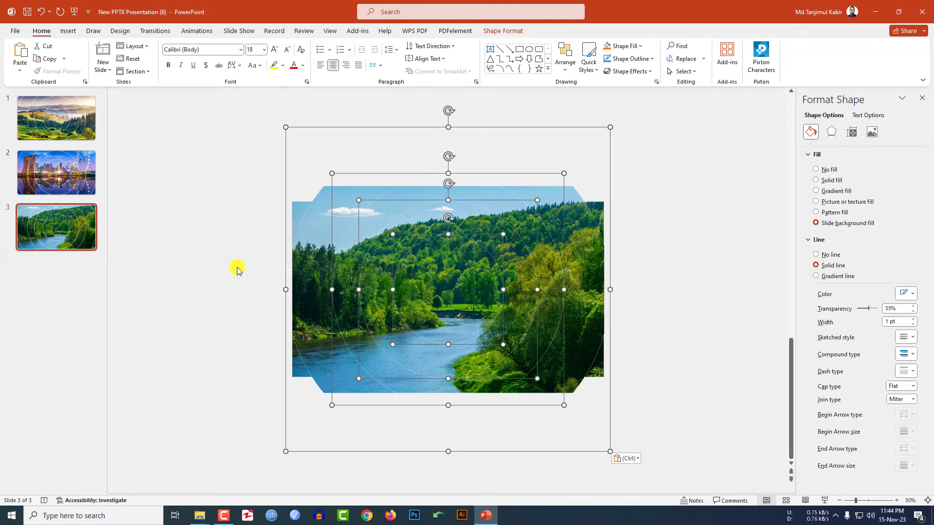
click(267, 300)
Draw a text box near the upper centre of slide 1
click(78, 132)
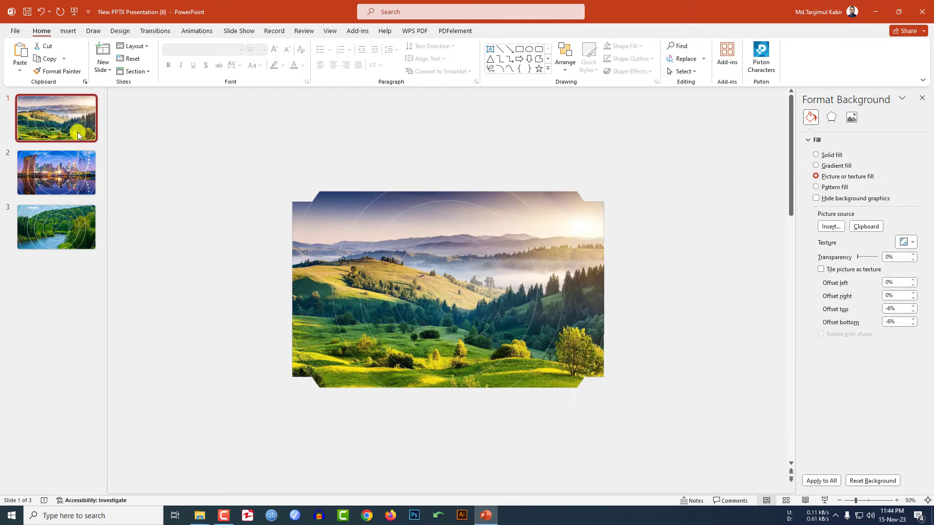
click(69, 30)
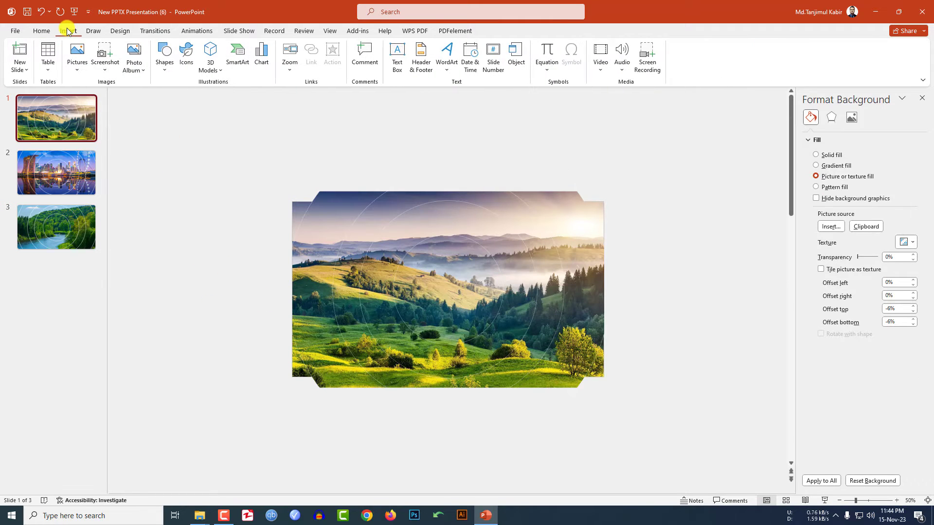
click(167, 70)
click(161, 97)
drag(363, 247, 484, 319)
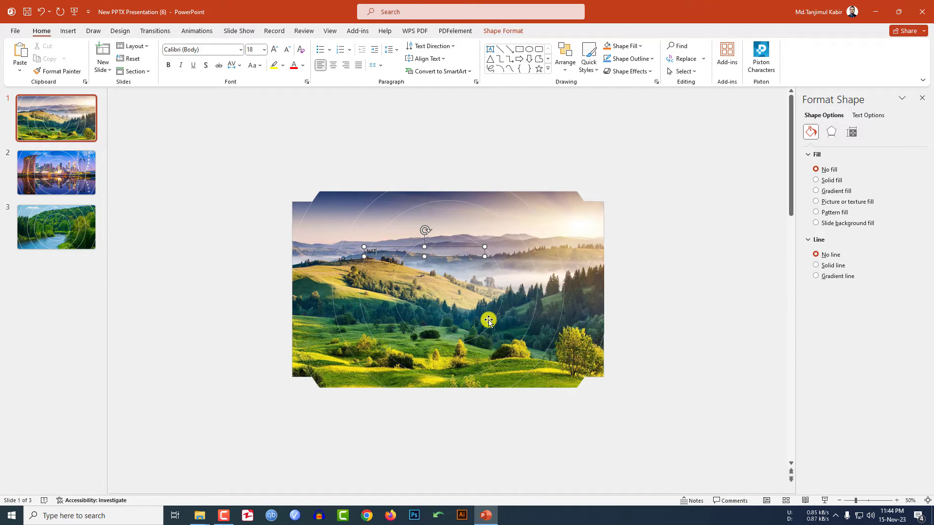
Set the NATURE text to LEMON MILK font, 96 pt, white
key(ctrl+a)
click(214, 50)
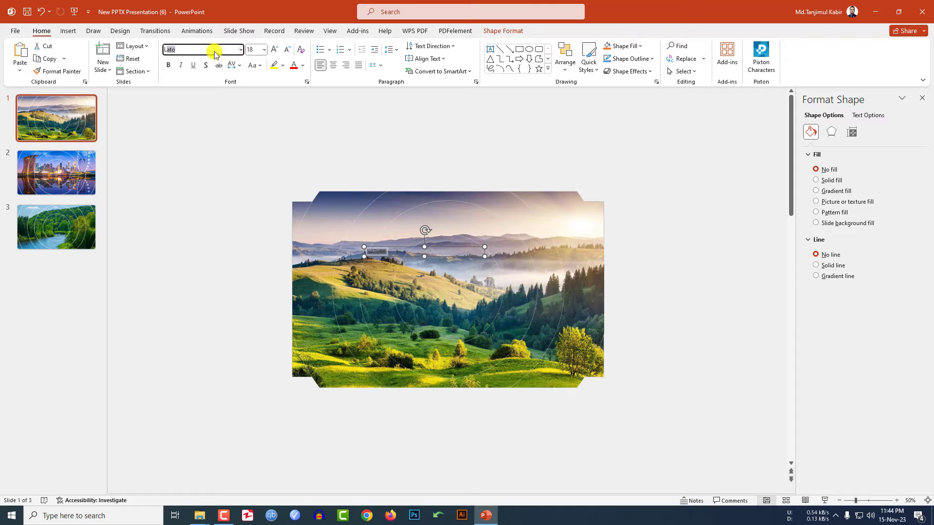
text(Lemon)
key(Return)
click(264, 49)
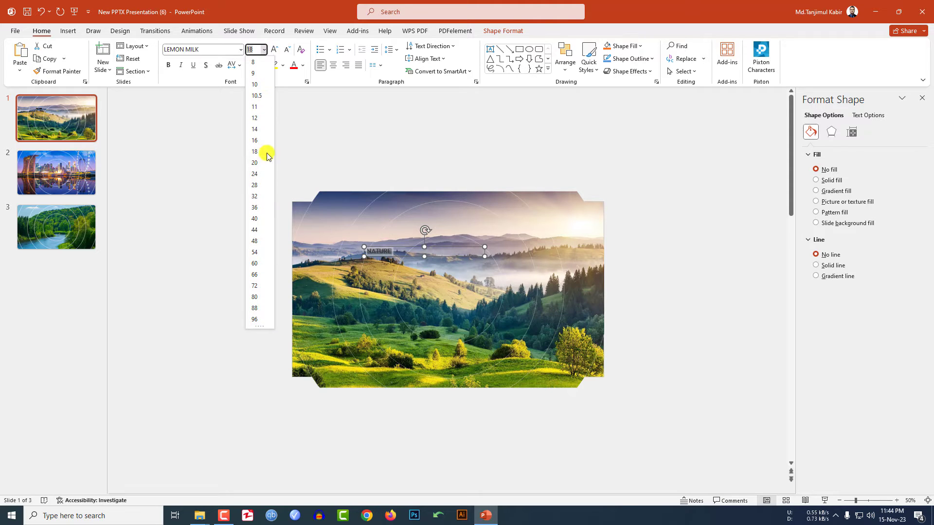
click(254, 319)
click(302, 65)
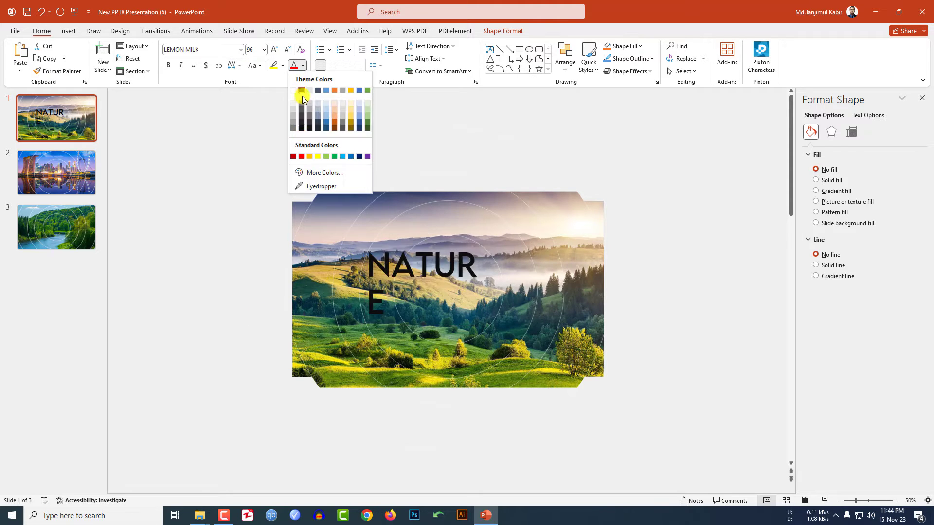
click(293, 91)
Give the NATURE text a centred offset shadow
click(503, 30)
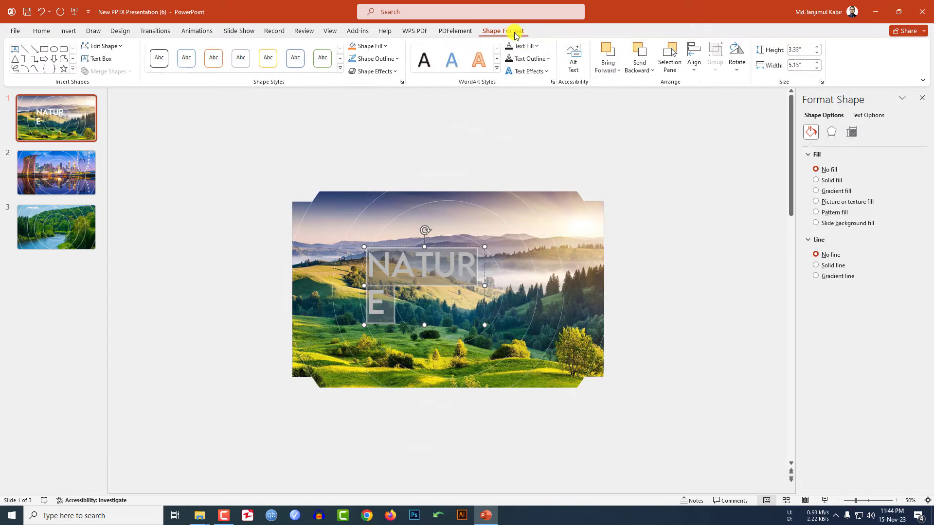
click(546, 73)
mouse_move(540, 89)
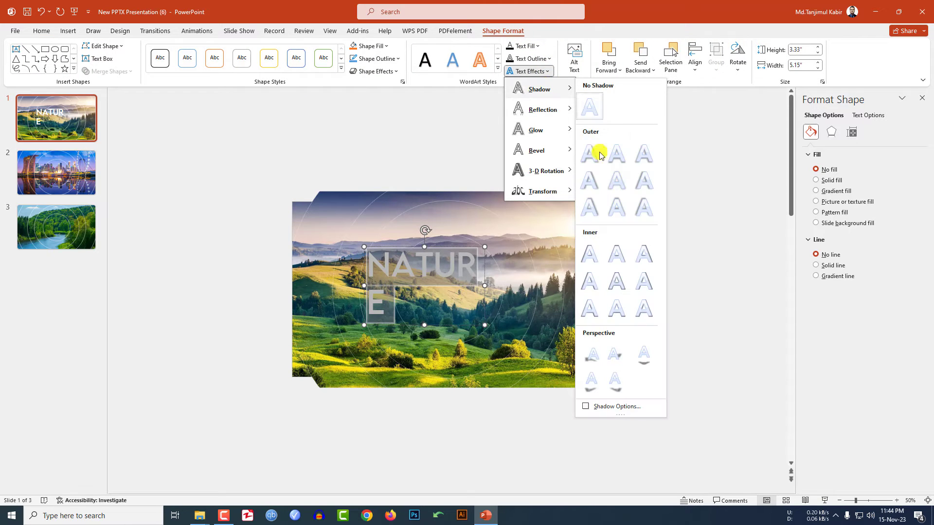
click(615, 186)
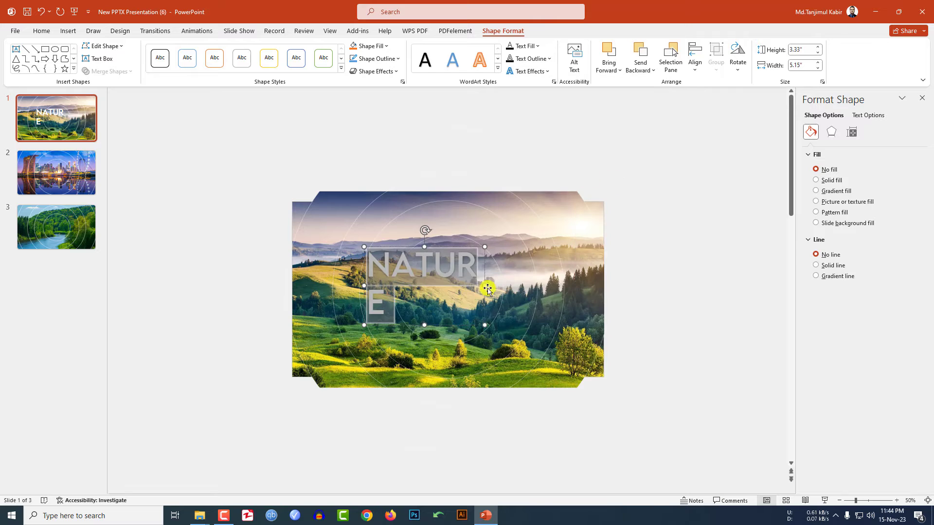
Make NATURE 138 pt bold, widen its box to one line, and rotate it diagonally
drag(485, 288, 511, 288)
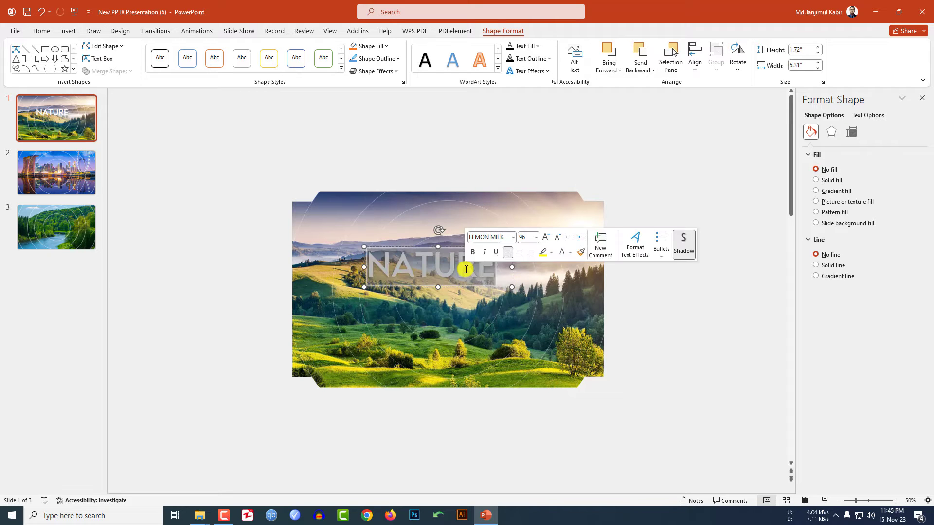
click(42, 31)
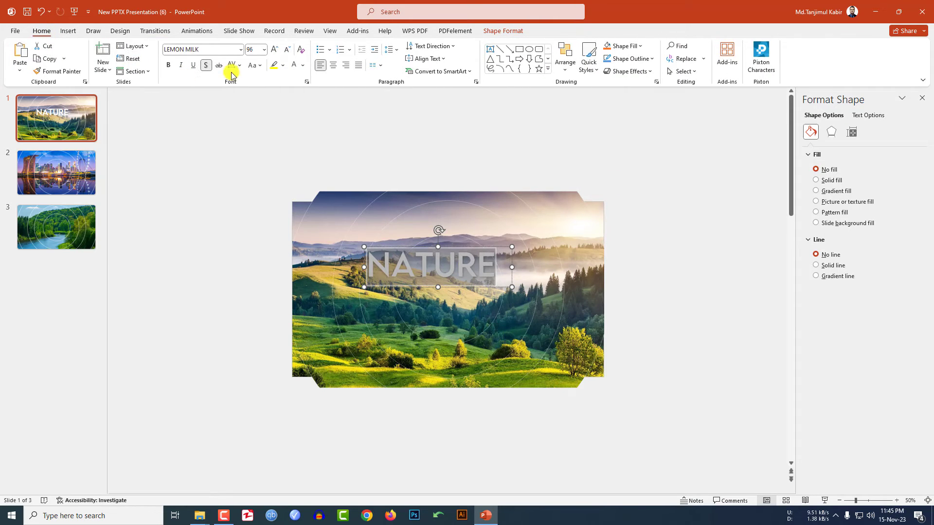
click(275, 49)
click(275, 49)
click(275, 49)
click(274, 49)
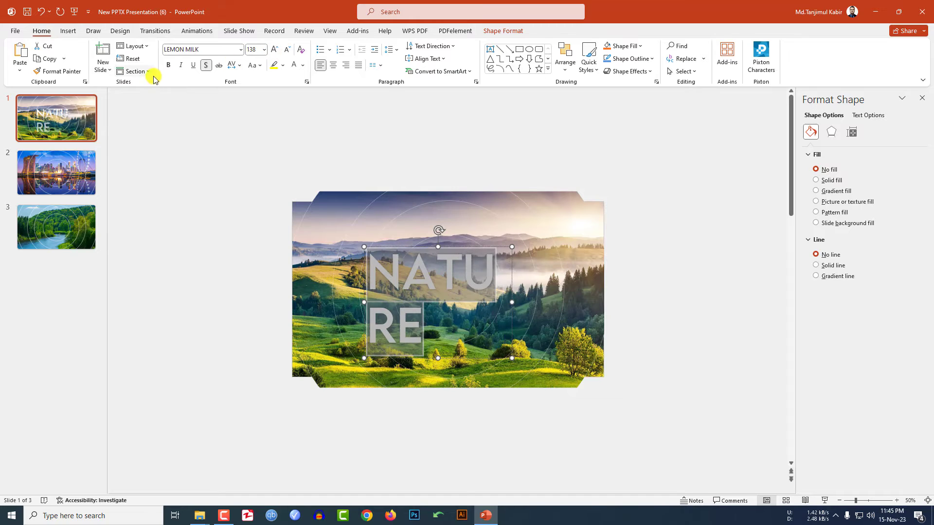
click(169, 65)
drag(512, 302, 563, 298)
drag(468, 240, 432, 242)
drag(518, 282, 496, 292)
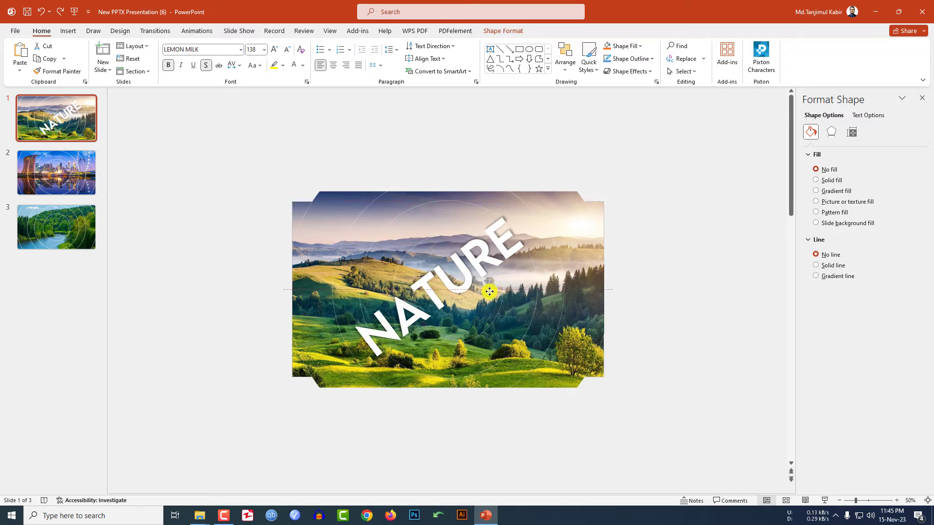
On the city slide, set the middle text box upright and rotate the outer framing shape
click(60, 173)
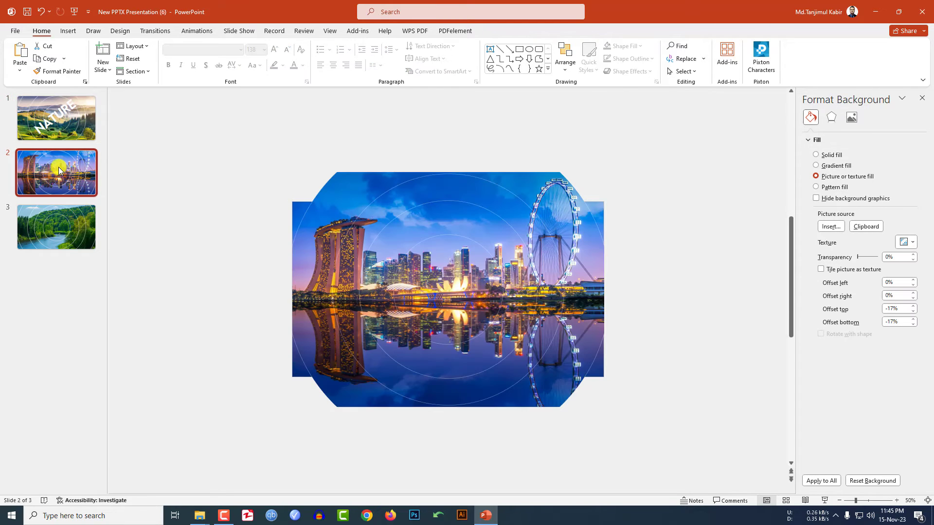
click(442, 271)
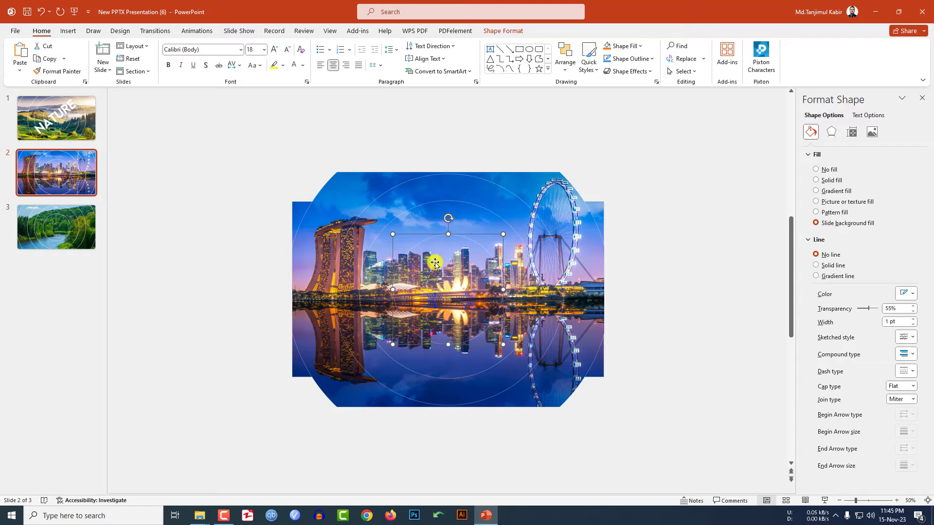
drag(448, 219, 403, 234)
drag(393, 275, 440, 209)
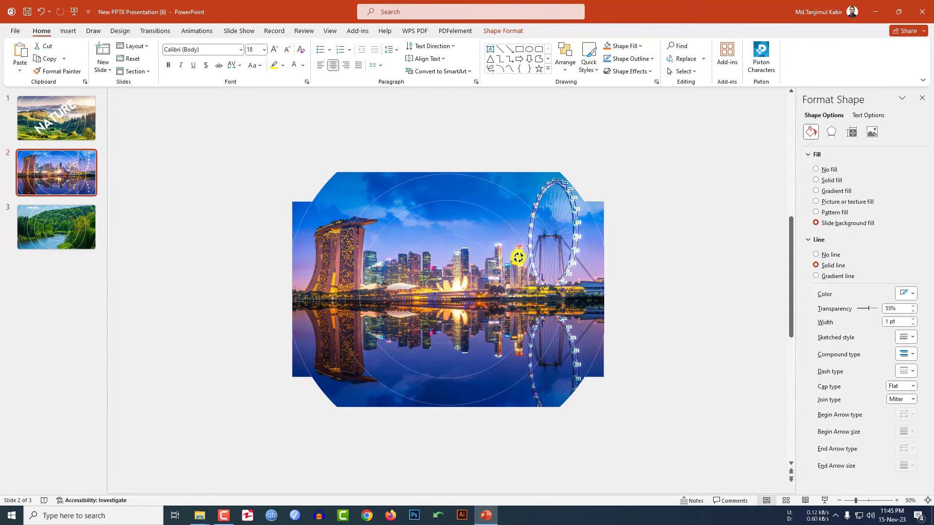
click(437, 179)
drag(447, 153, 505, 110)
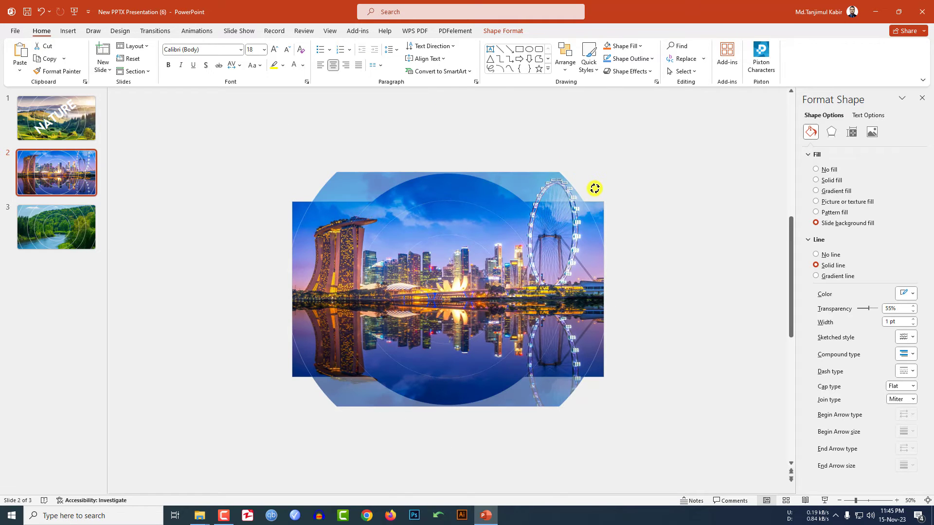
drag(594, 188, 594, 189)
On the river slide, rotate the large square about 50° and select the other framing shapes
click(57, 227)
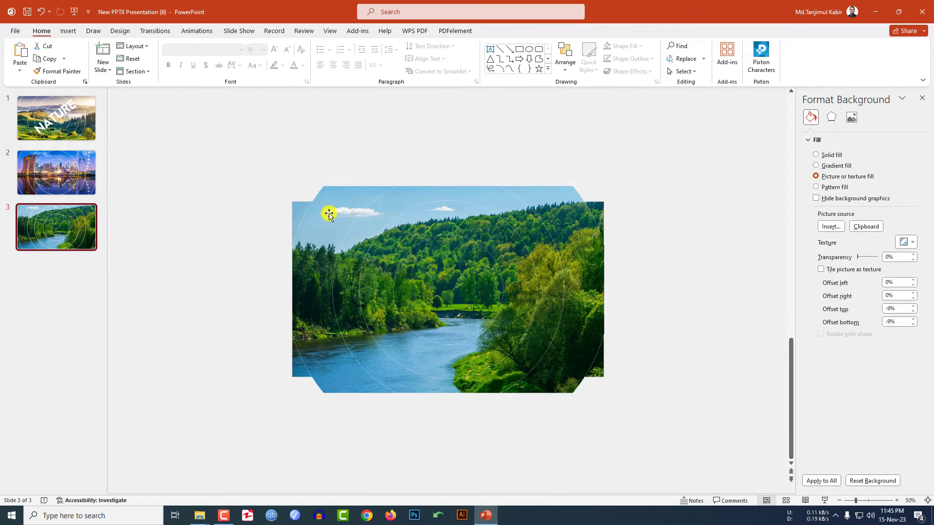
click(428, 140)
drag(449, 110, 320, 186)
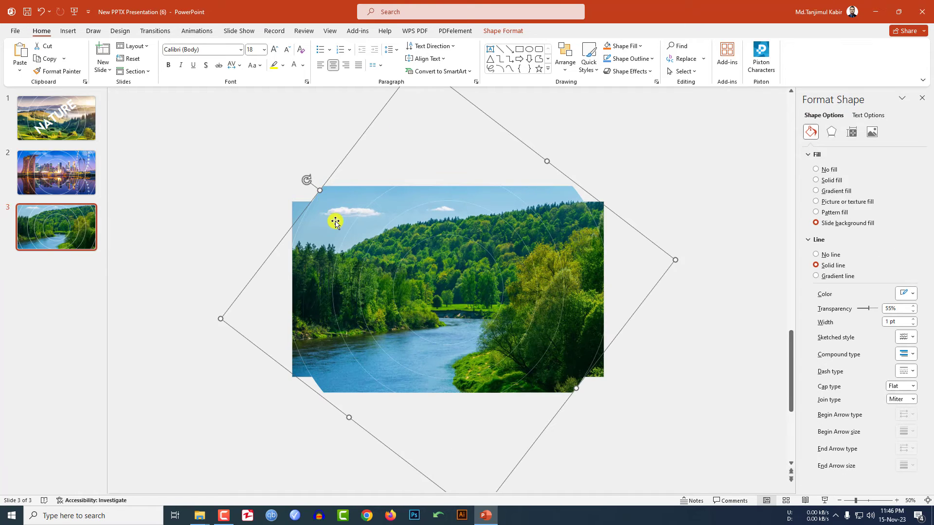
click(447, 178)
click(371, 237)
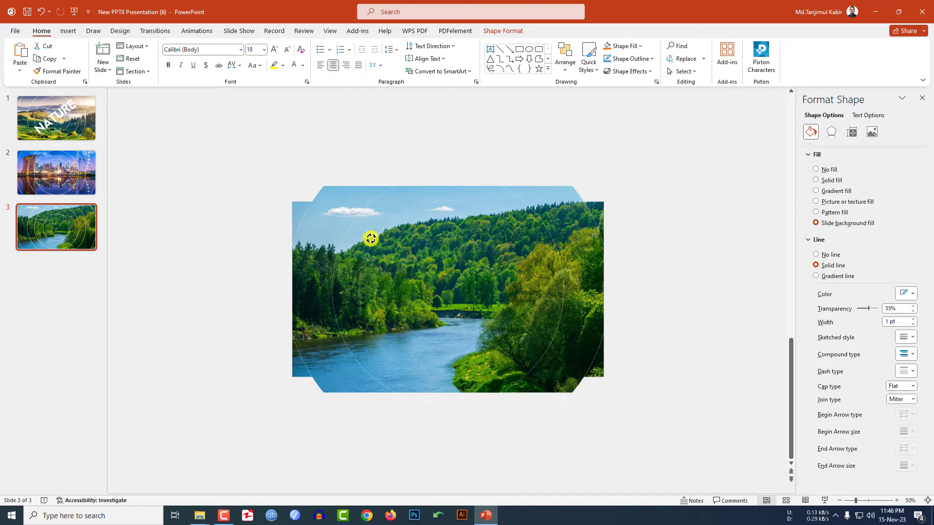
Copy the NATURE label onto the river slide and change its text to RIVER
click(451, 217)
click(80, 119)
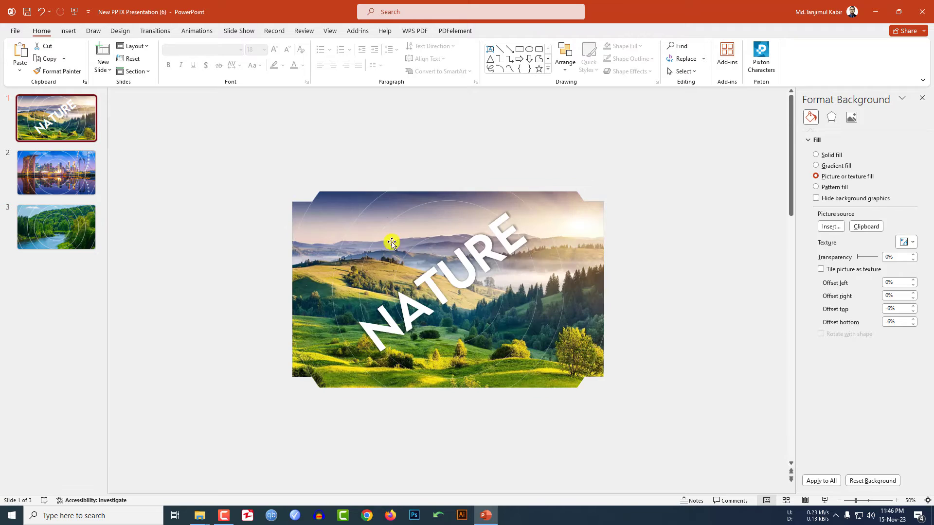
click(436, 267)
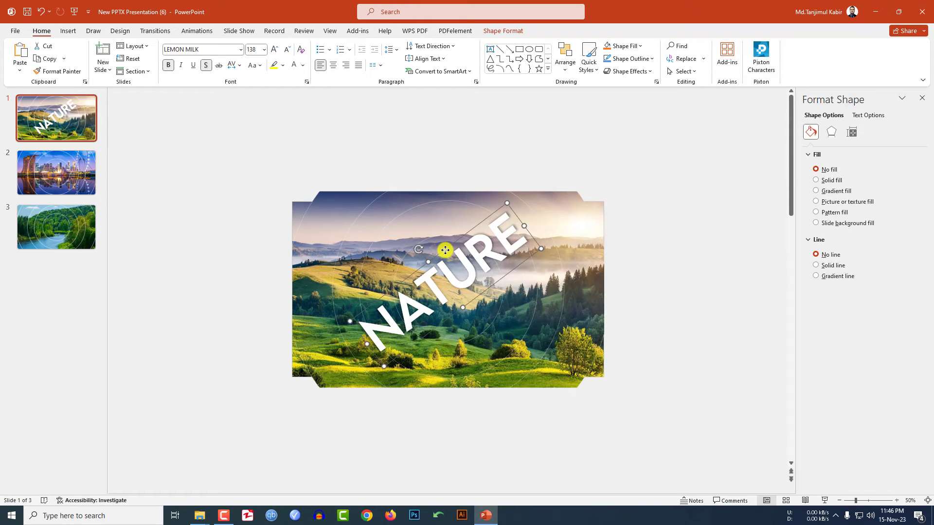
click(79, 189)
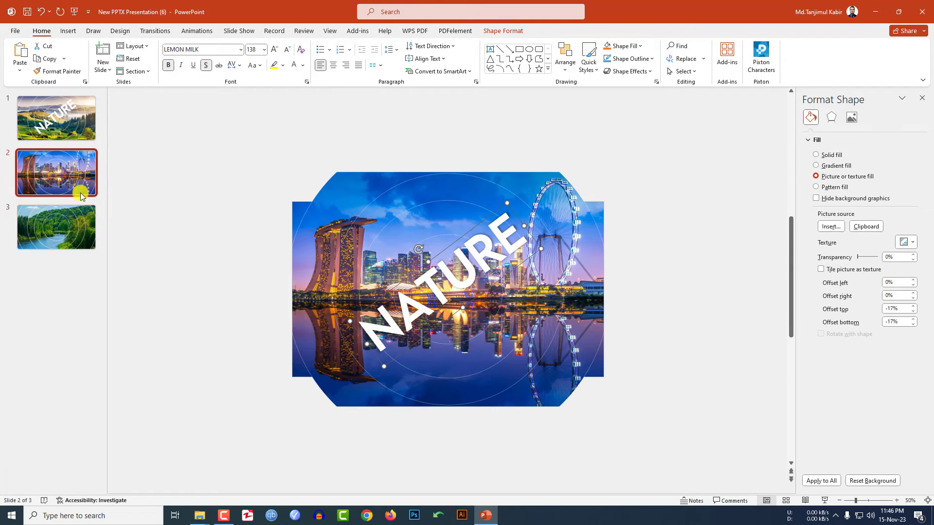
click(63, 235)
key(ctrl+v)
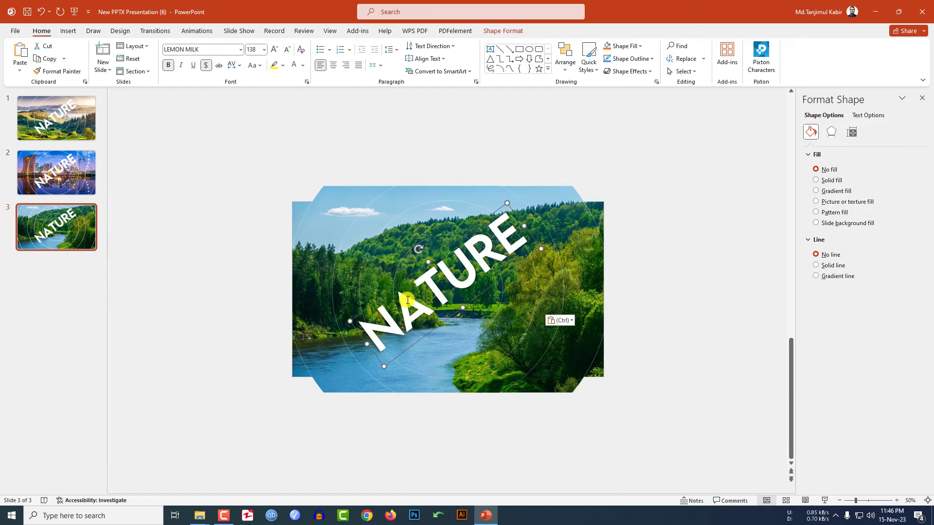
double_click(430, 302)
text(RIVER)
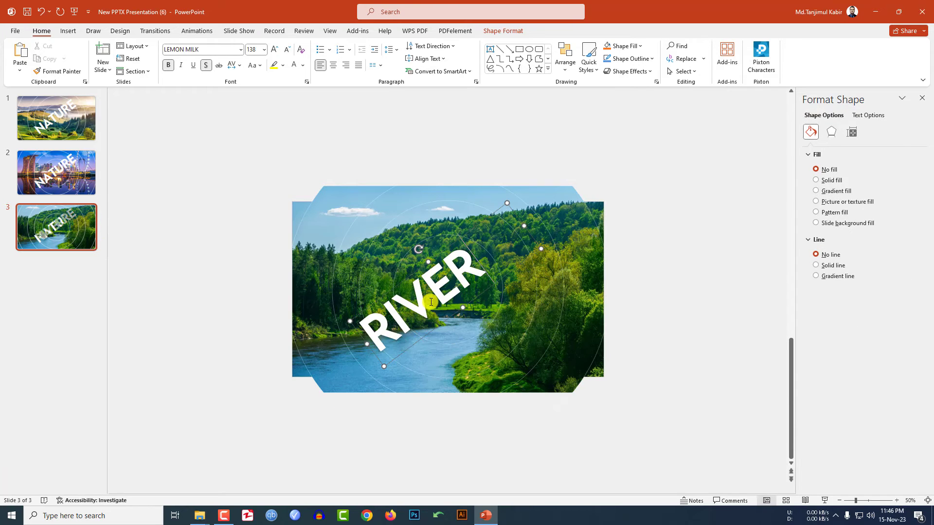
drag(509, 278, 511, 280)
Change the pasted label on the city slide to CITY
click(57, 173)
double_click(455, 282)
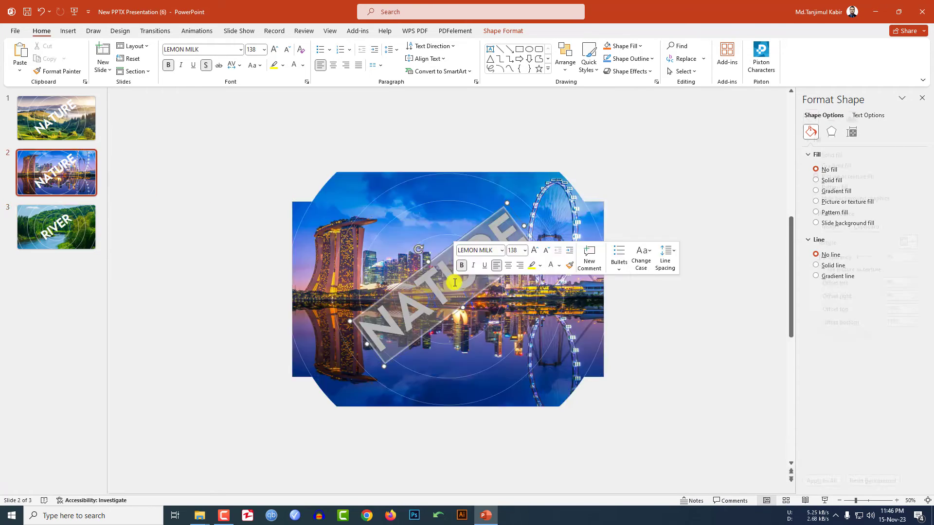
text(CITY)
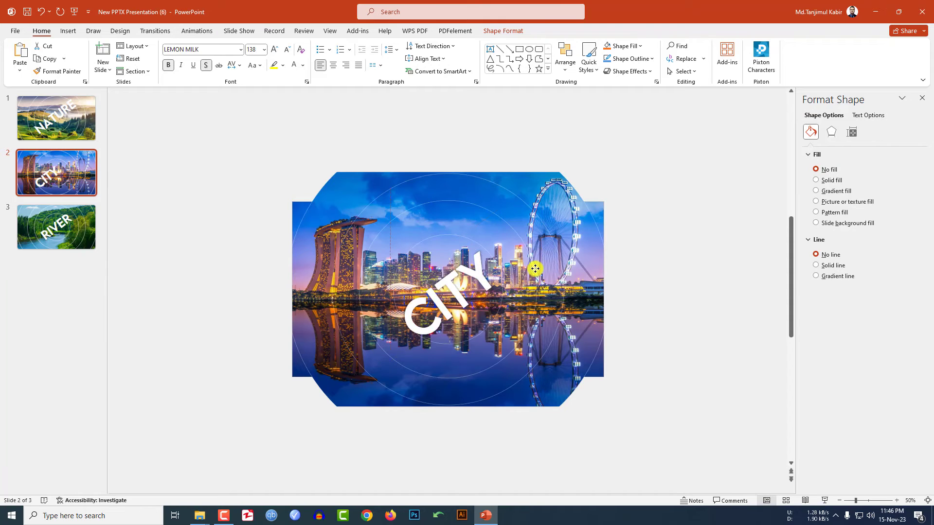
Paste a copy of NATURE onto the city slide, set it to 1 pt, and move it above the slide
click(654, 276)
click(60, 122)
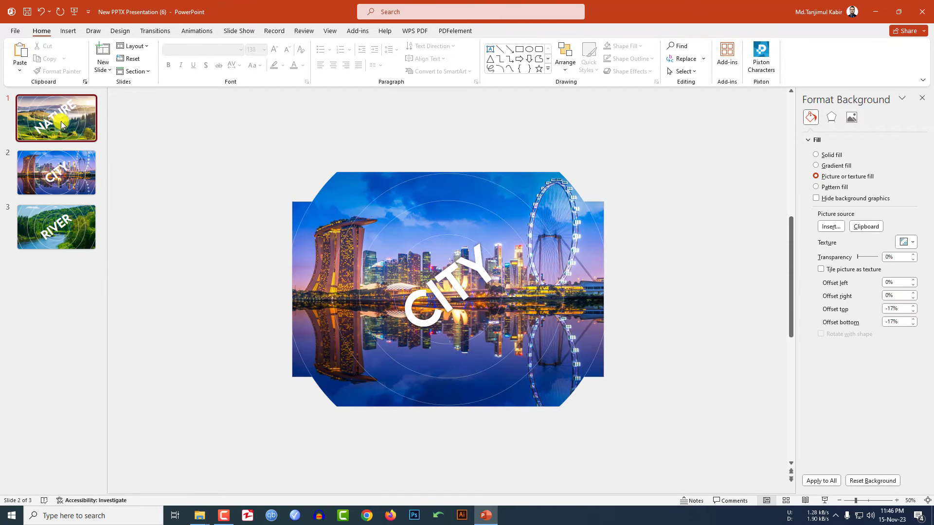
click(442, 268)
click(433, 258)
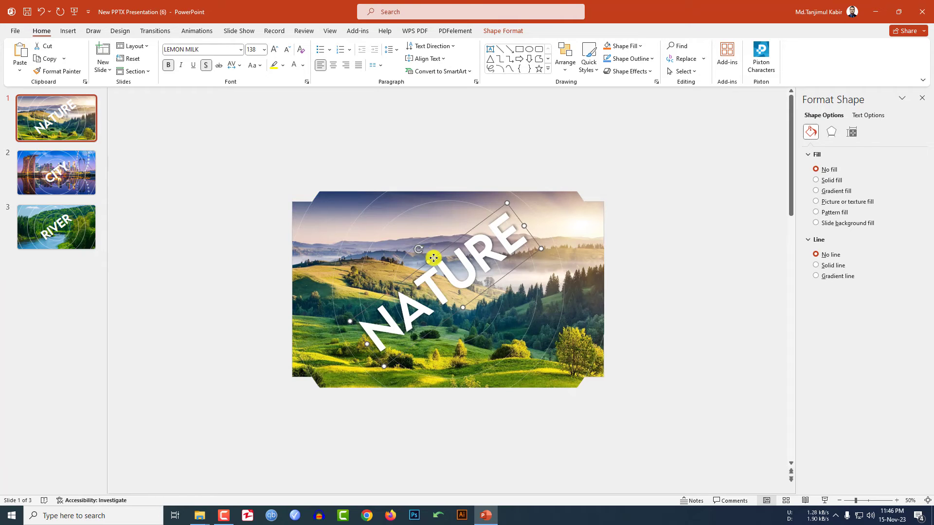
click(71, 181)
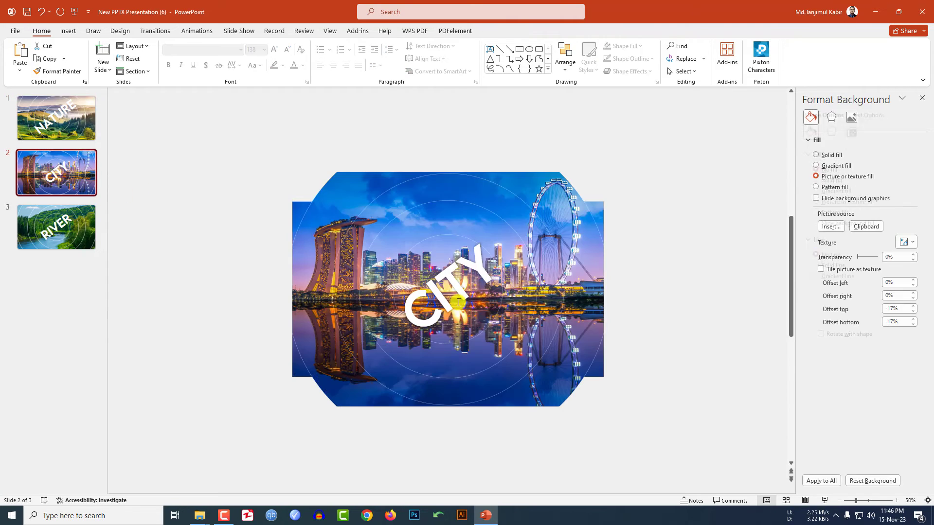
key(ctrl+v)
drag(440, 299, 505, 342)
double_click(505, 342)
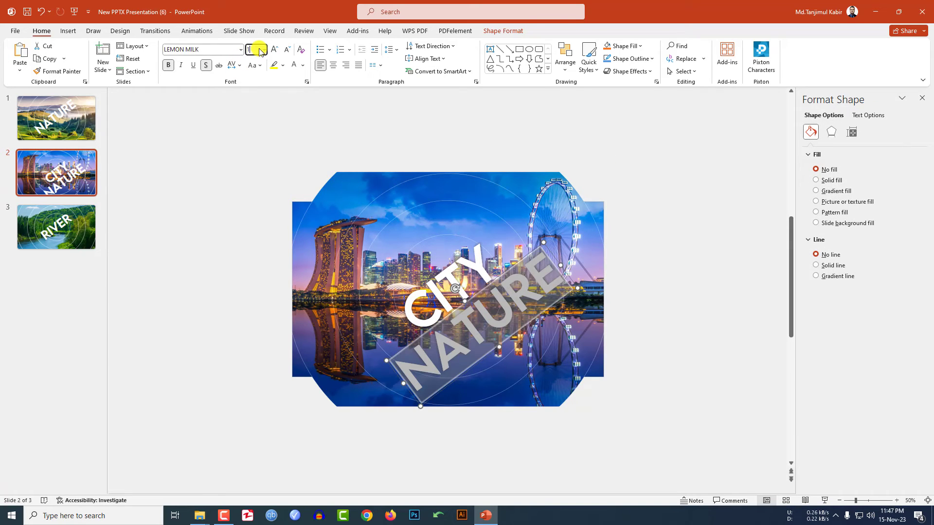
text(1)
key(Return)
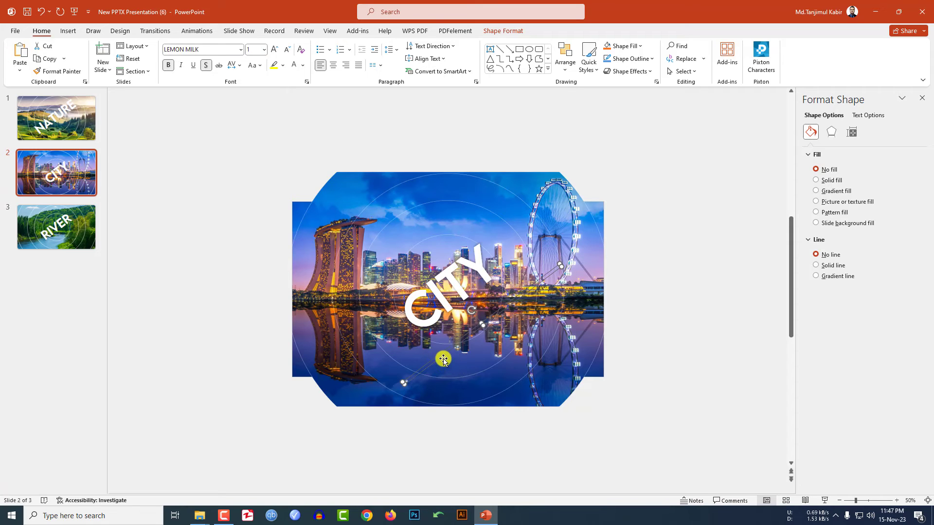
drag(443, 358, 474, 279)
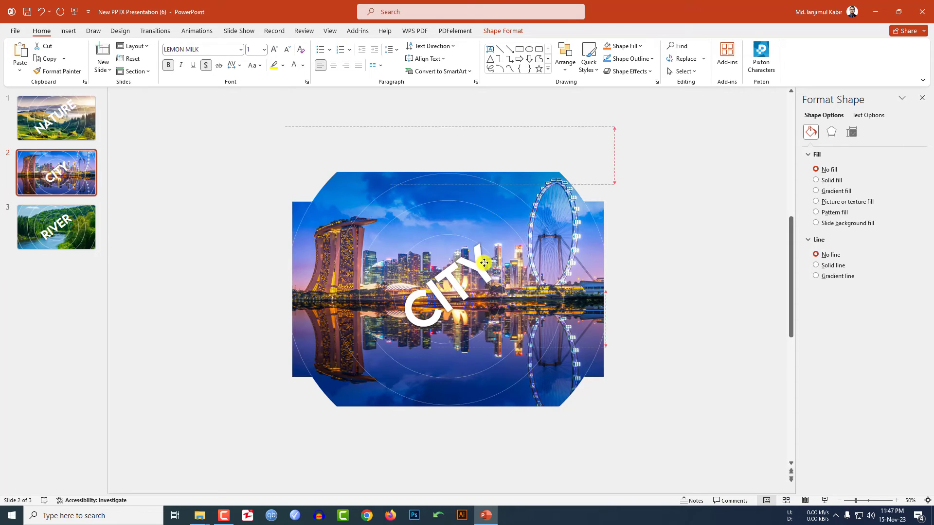
click(705, 324)
Paste the CITY label onto the river slide, undo it, and nudge the RIVER label
click(452, 272)
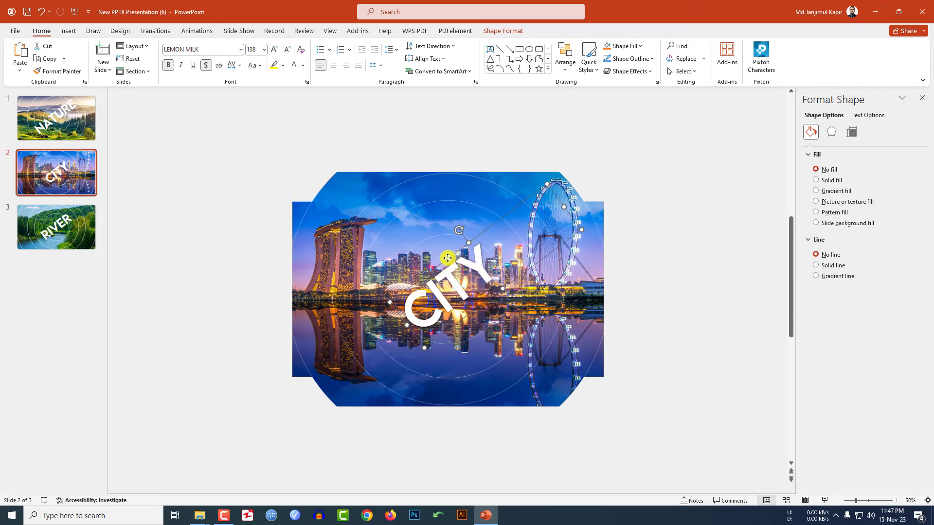
key(ctrl+z)
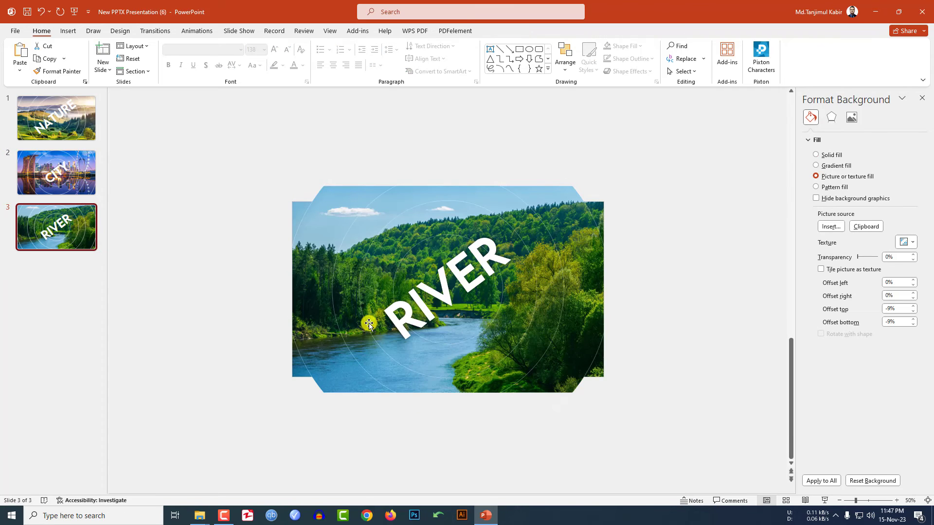
key(ctrl+v)
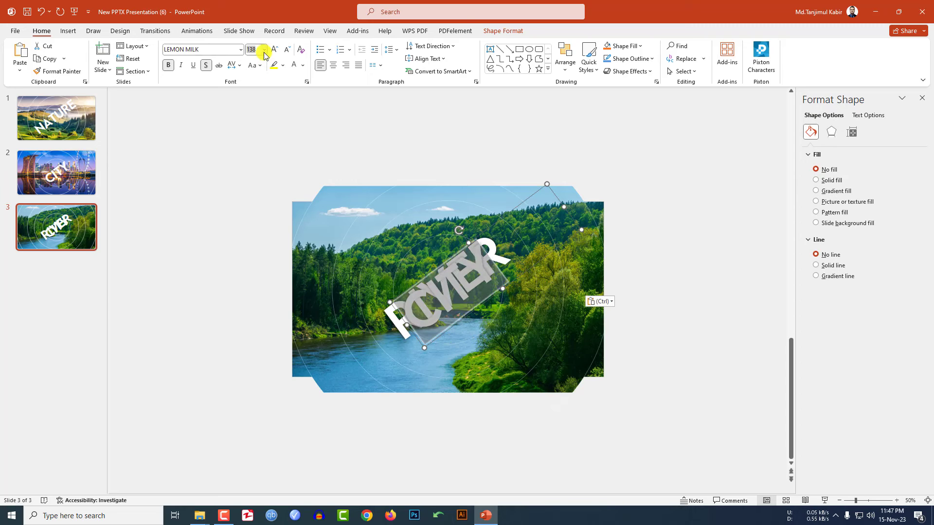
click(263, 49)
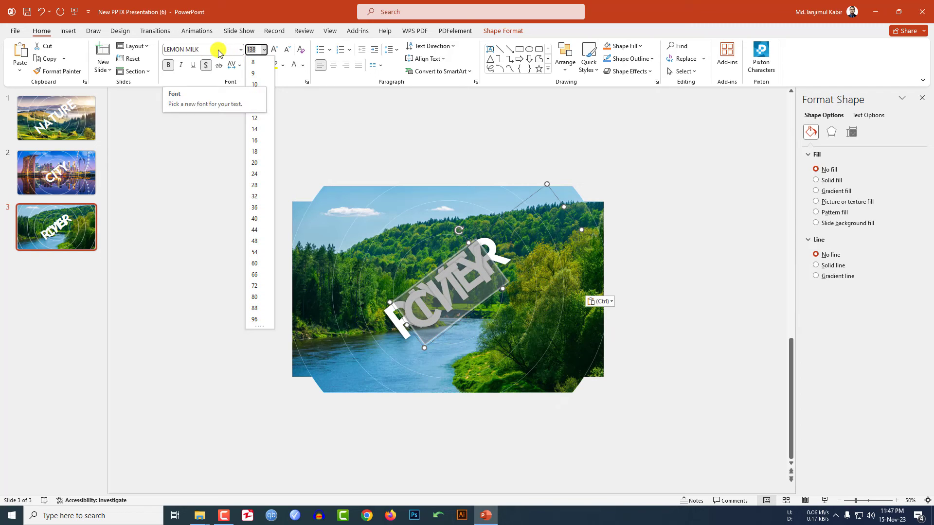
key(ctrl+z)
click(462, 295)
drag(463, 294, 473, 273)
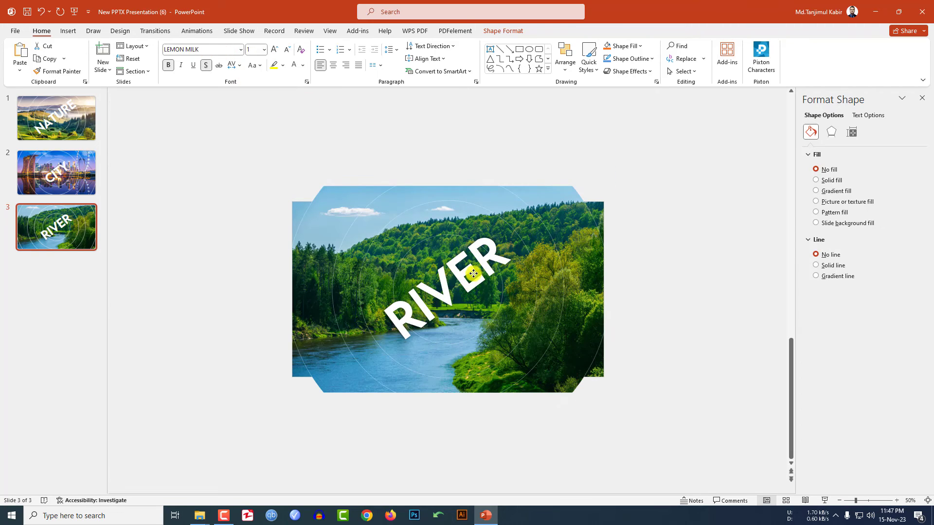
click(692, 271)
Select slides 1, 2 and 3 together in the thumbnail pane
click(57, 118)
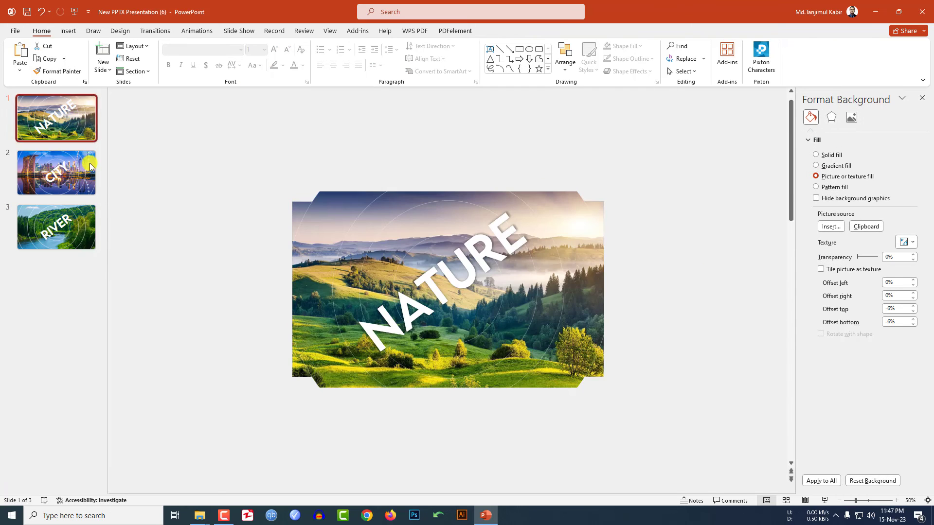
shift+click(83, 189)
shift+click(72, 227)
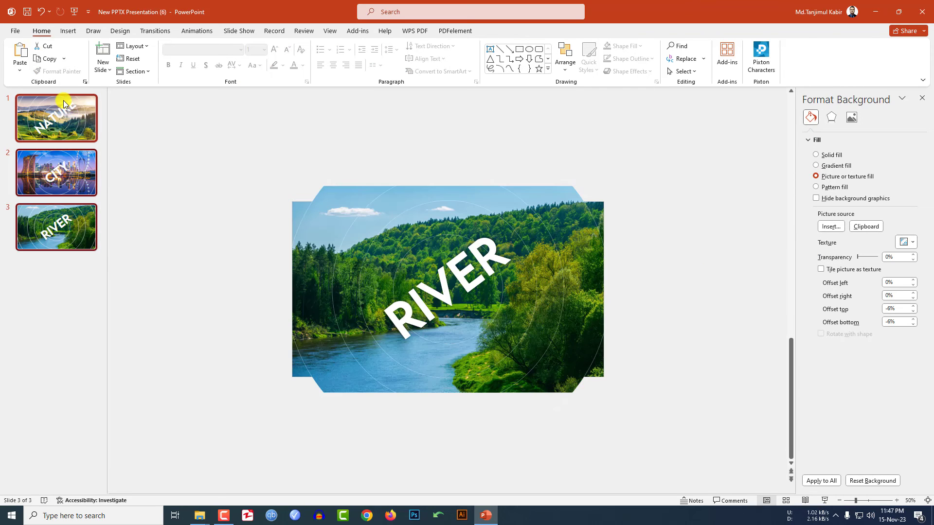